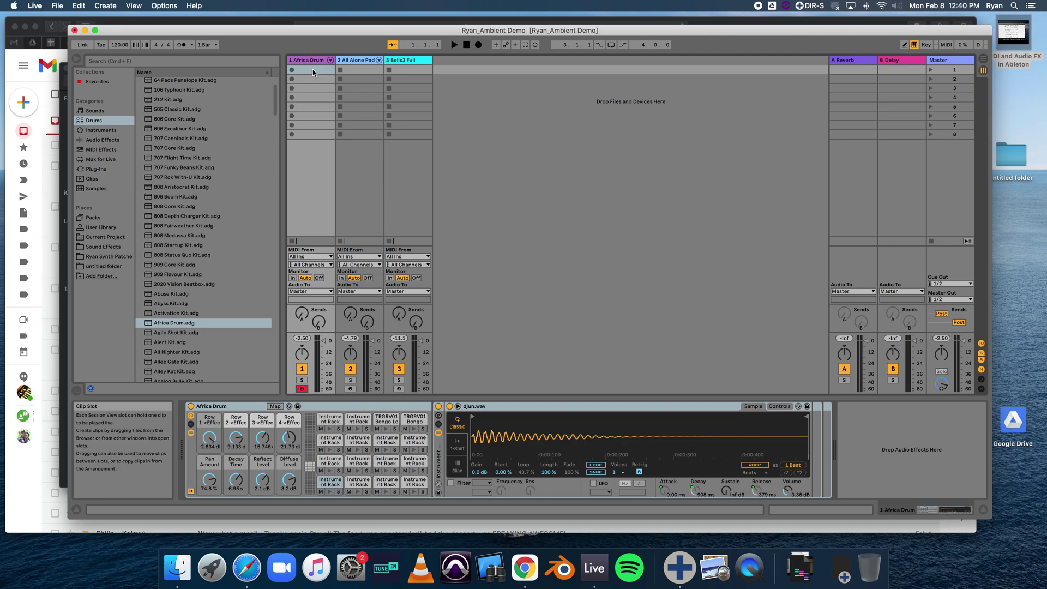
- Create a clip in the first Africa Drum slot with a 1 Bar grid and bar-long notes at E1, A1 and C2
{"action": "double_click", "coordinate": [315, 69]}
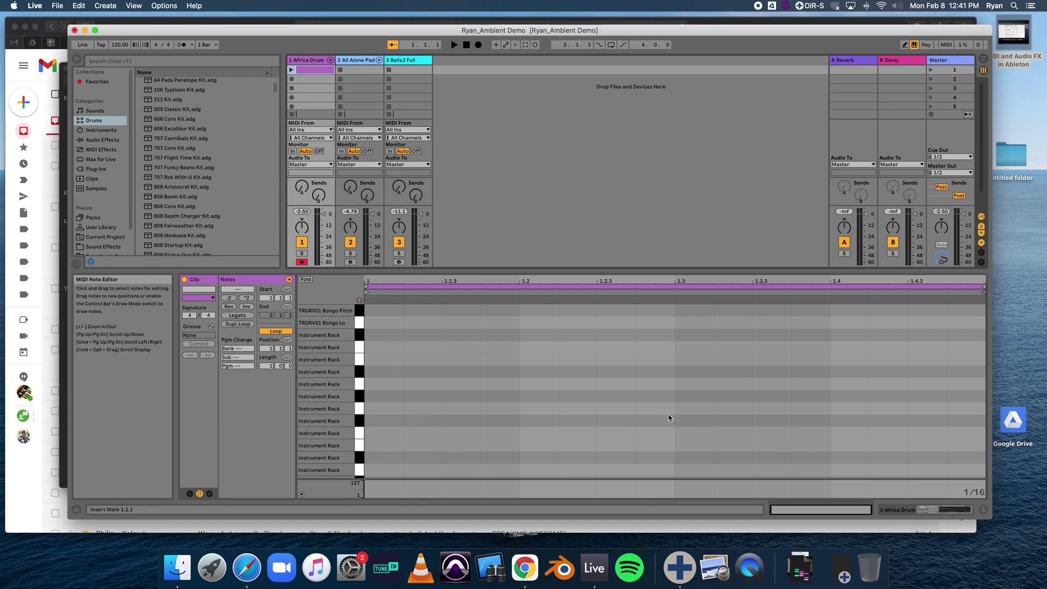
{"action": "right_click", "coordinate": [571, 389]}
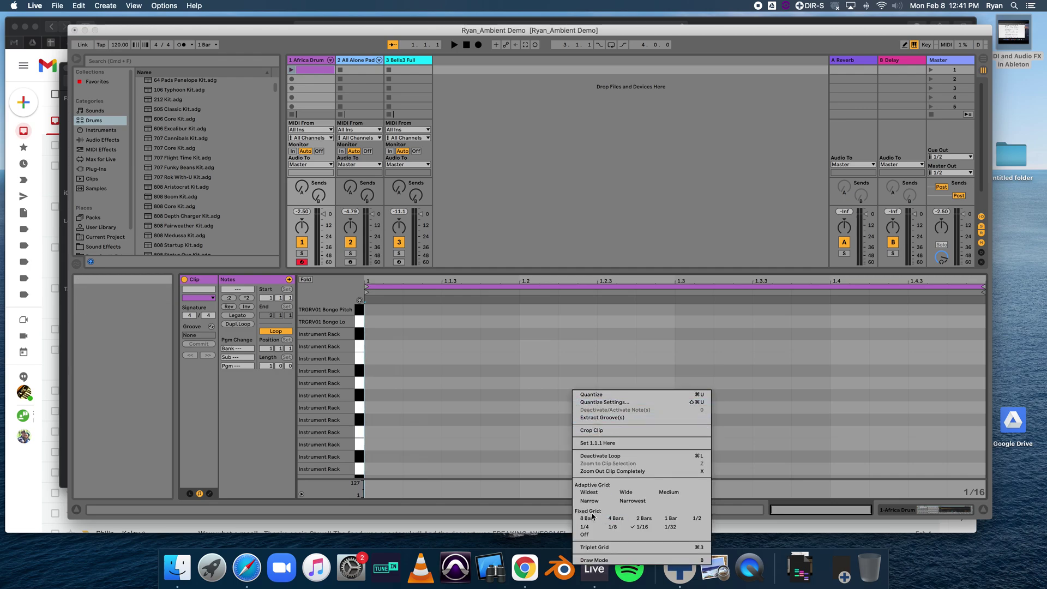
{"action": "left_click", "coordinate": [671, 520]}
{"action": "double_click", "coordinate": [383, 445]}
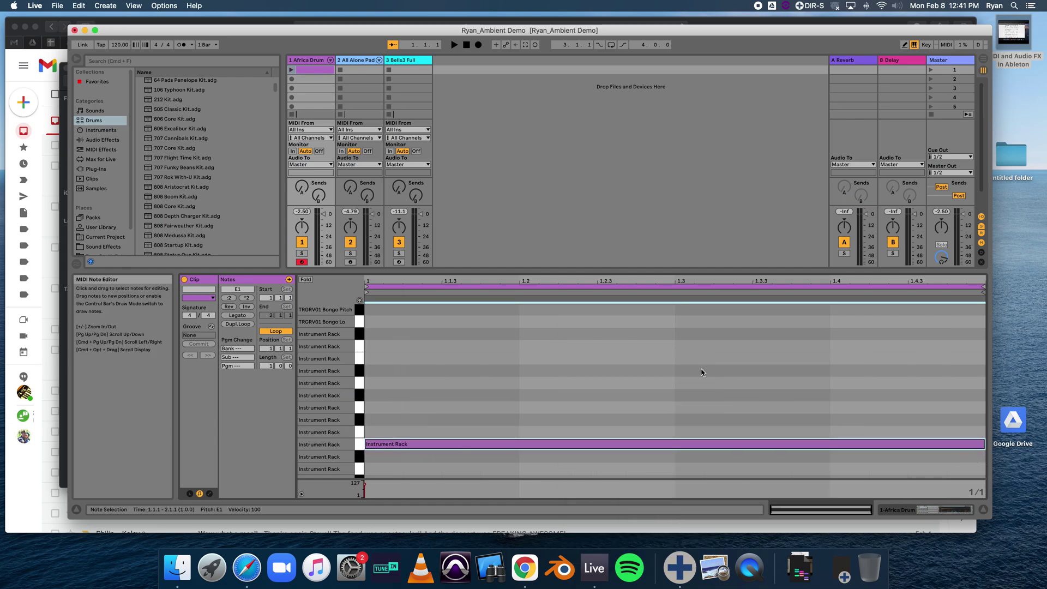
{"action": "double_click", "coordinate": [409, 383]}
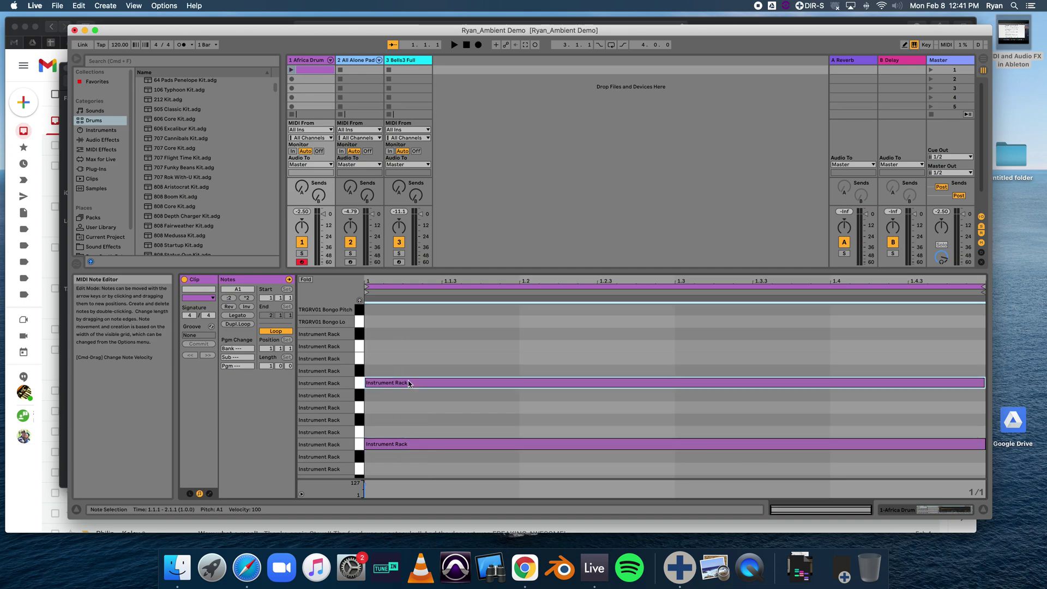
{"action": "double_click", "coordinate": [393, 346]}
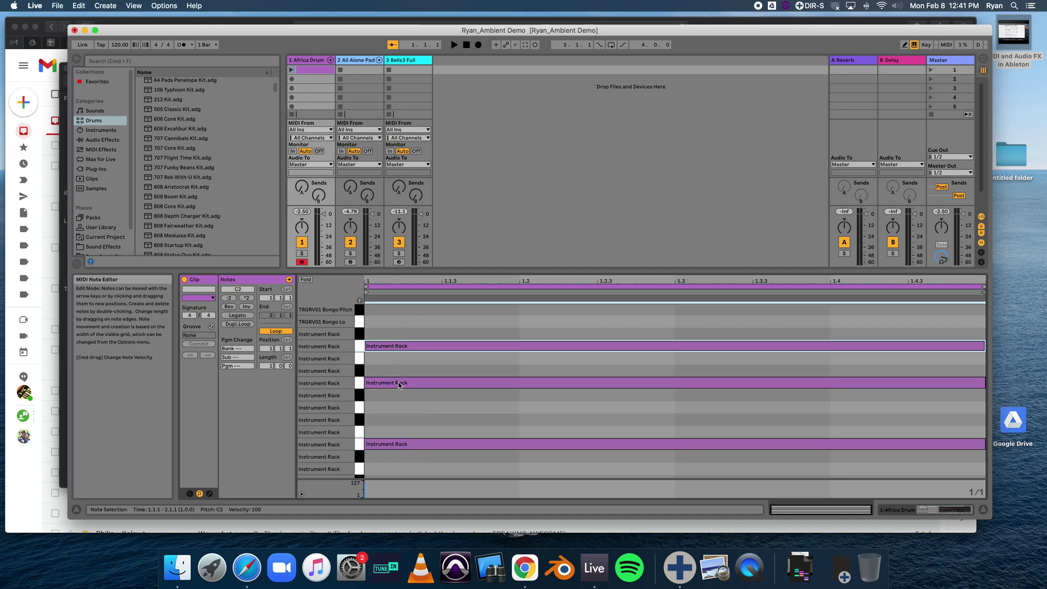
{"action": "scroll", "coordinate": [397, 413], "scroll_direction": "down", "scroll_amount": 2}
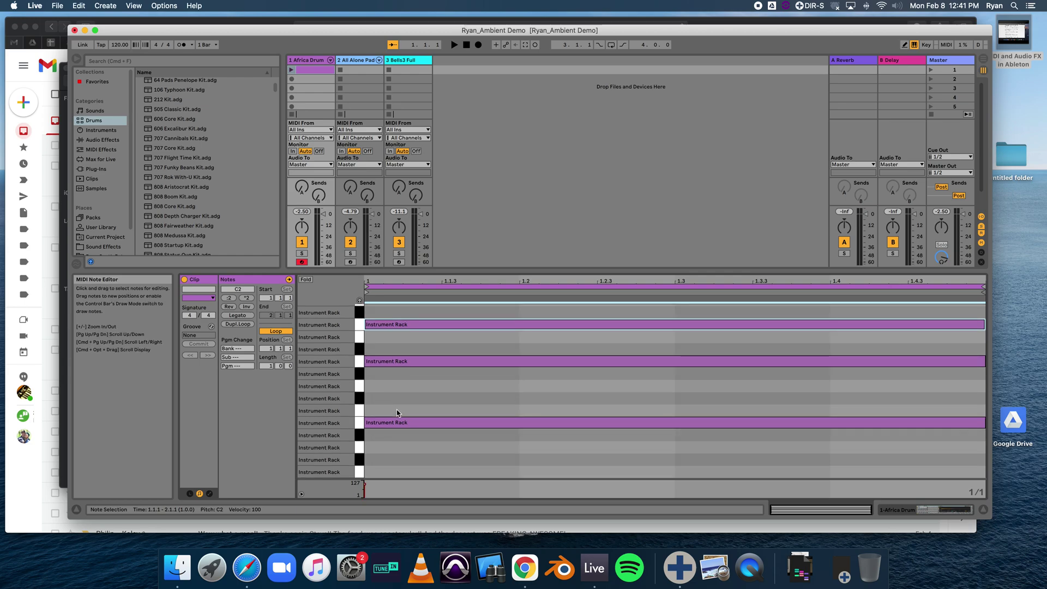
{"action": "scroll", "coordinate": [397, 413], "scroll_direction": "up", "scroll_amount": 2}
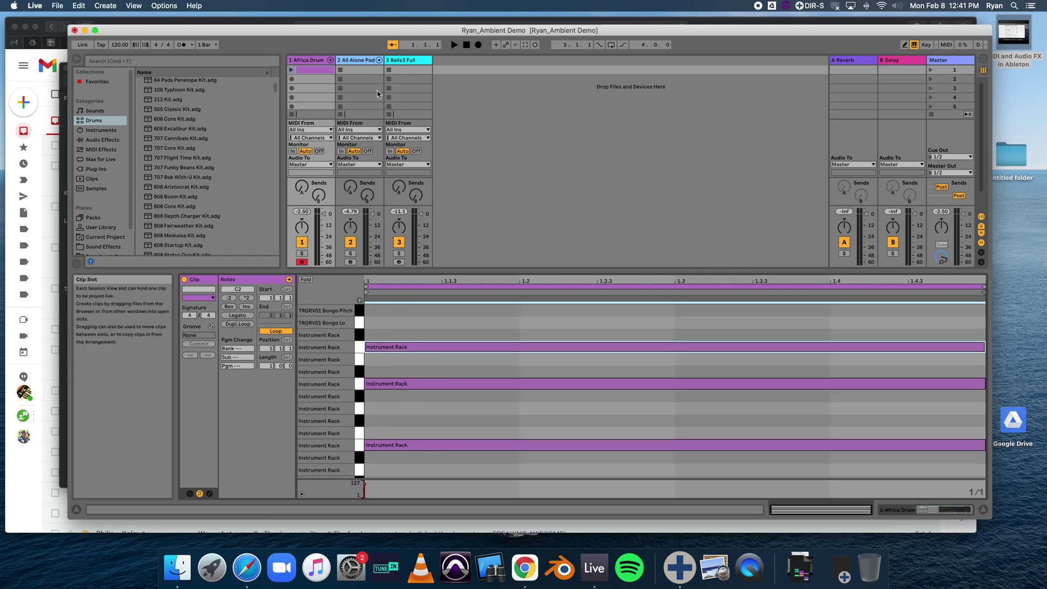
- Create a clip in the first All Alone Pad slot with a 1 Bar grid and bar-long notes at C3, G3 and C4
{"action": "double_click", "coordinate": [365, 71]}
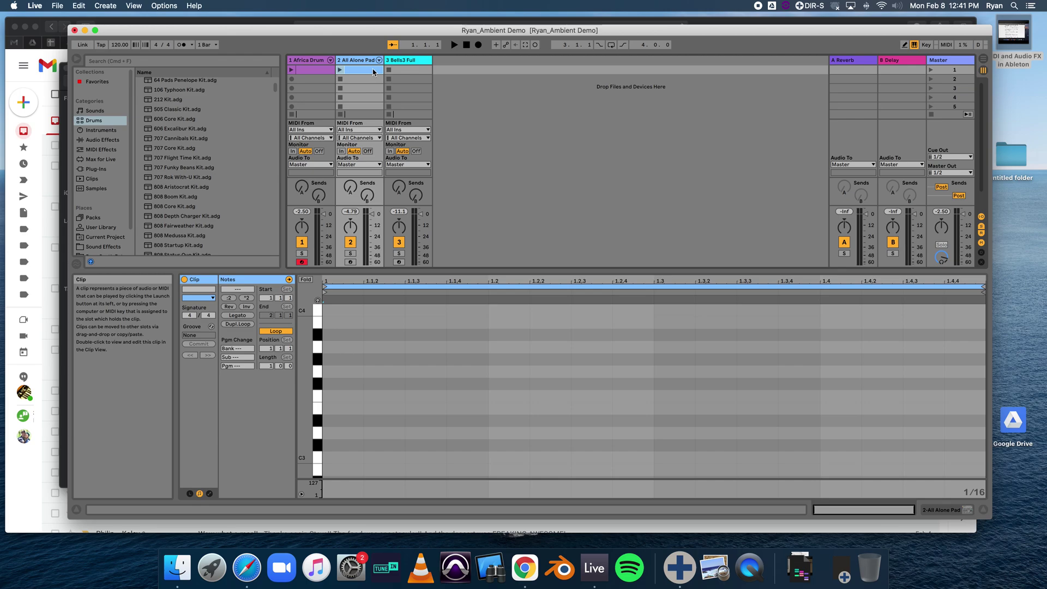
{"action": "right_click", "coordinate": [528, 393]}
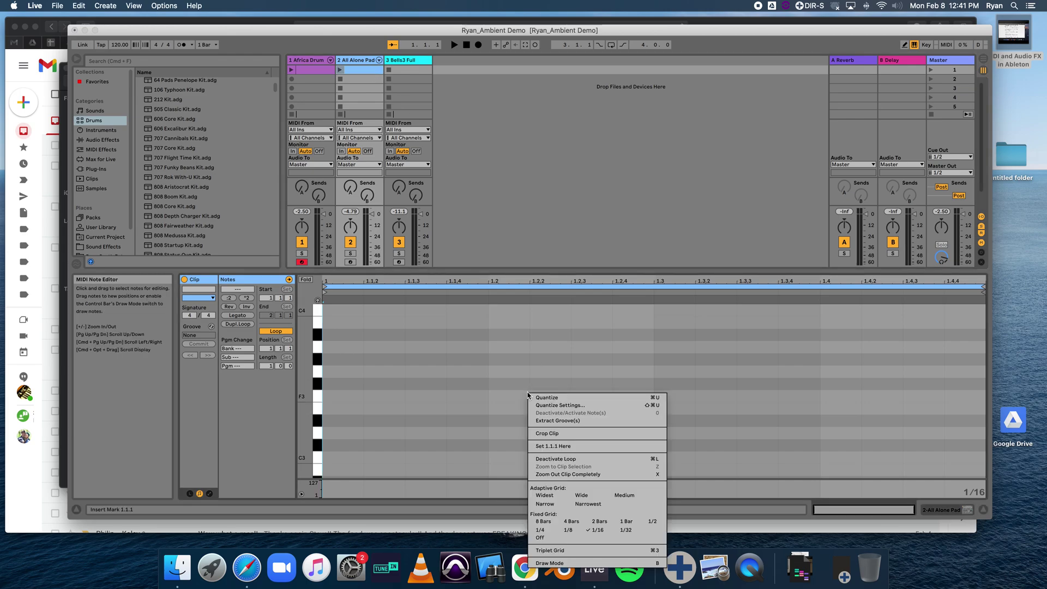
{"action": "left_click", "coordinate": [627, 522]}
{"action": "double_click", "coordinate": [355, 458]}
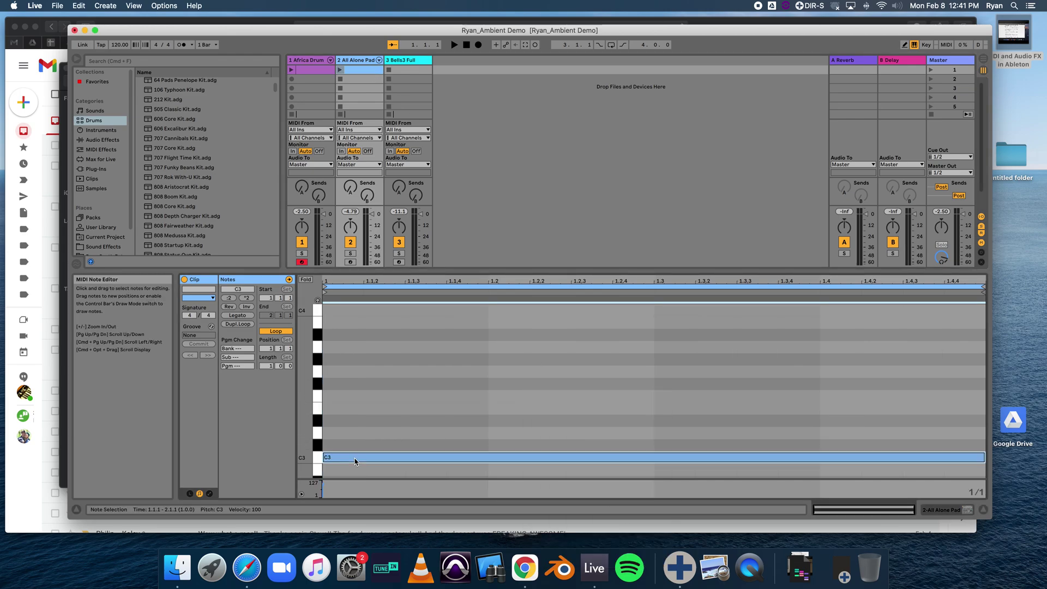
{"action": "double_click", "coordinate": [370, 372]}
{"action": "double_click", "coordinate": [371, 310]}
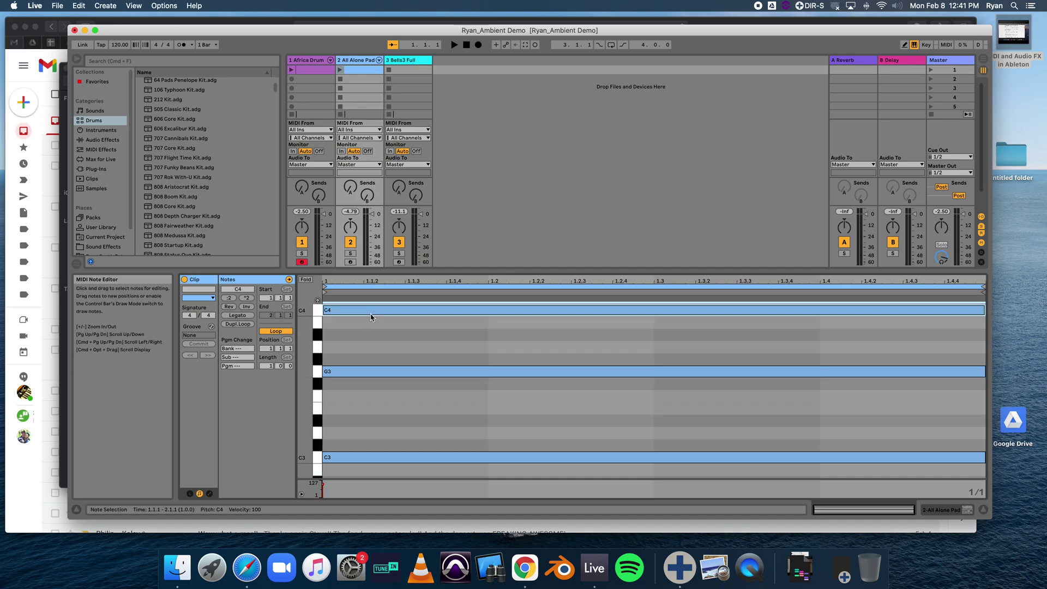
- Create a clip in the first Bells3 Full slot with a 1 Bar grid and bar-long notes at F#3 and B3
{"action": "double_click", "coordinate": [410, 70]}
{"action": "right_click", "coordinate": [476, 373]}
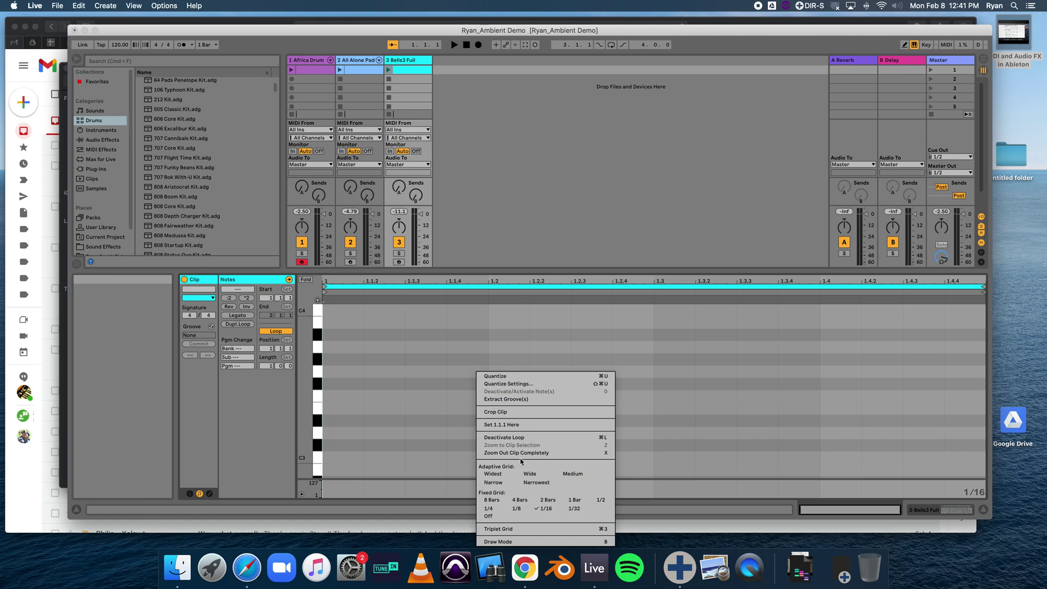
{"action": "left_click", "coordinate": [574, 500]}
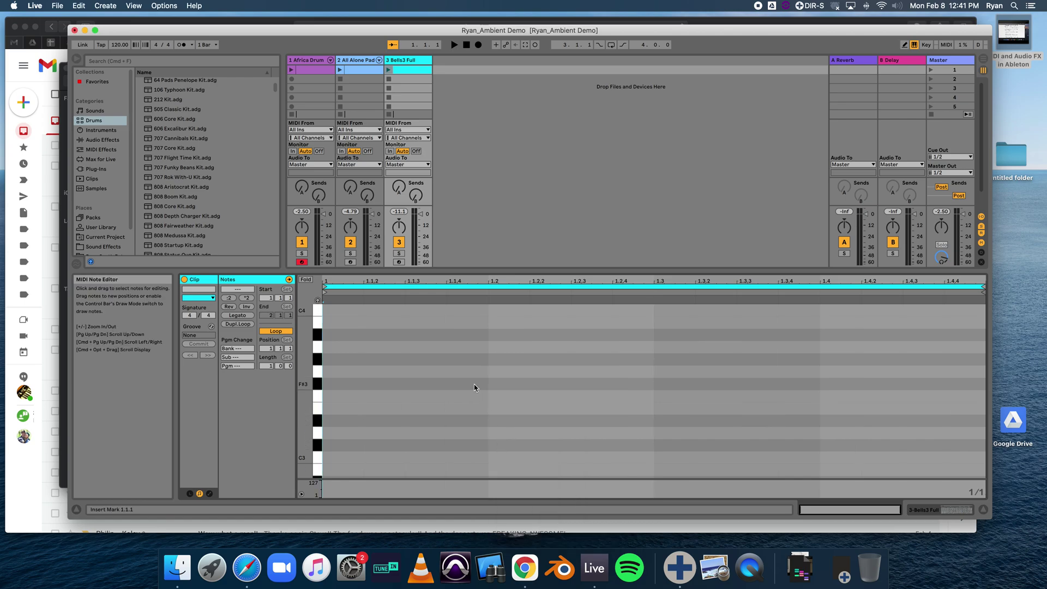
{"action": "double_click", "coordinate": [473, 384]}
{"action": "double_click", "coordinate": [470, 324]}
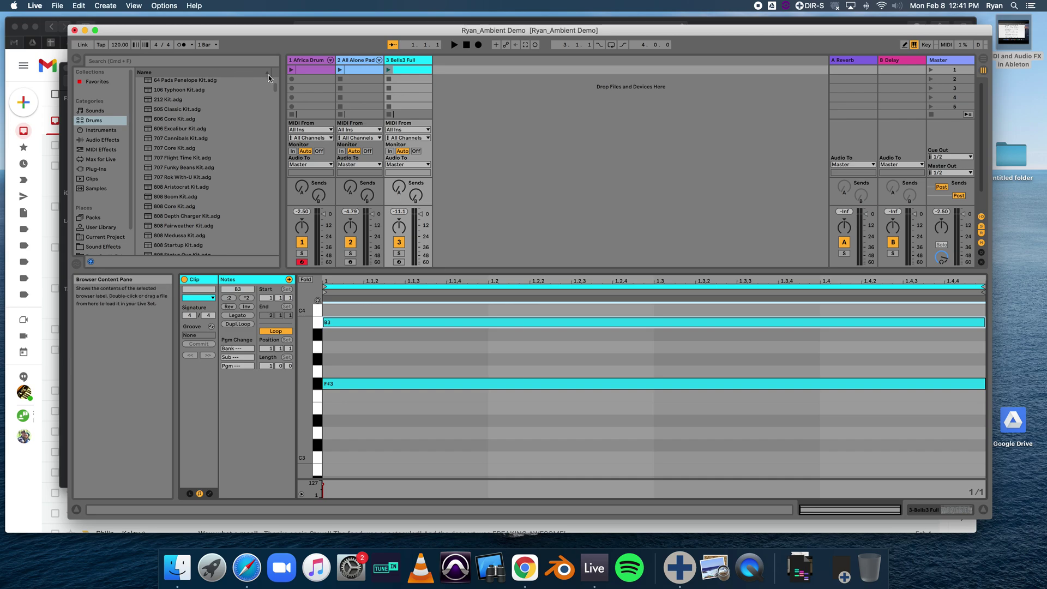
- Play scene 1 to hear all three clips, and add the Arpeggiator MIDI effect to the Bells3 Full track
{"action": "left_click", "coordinate": [931, 70]}
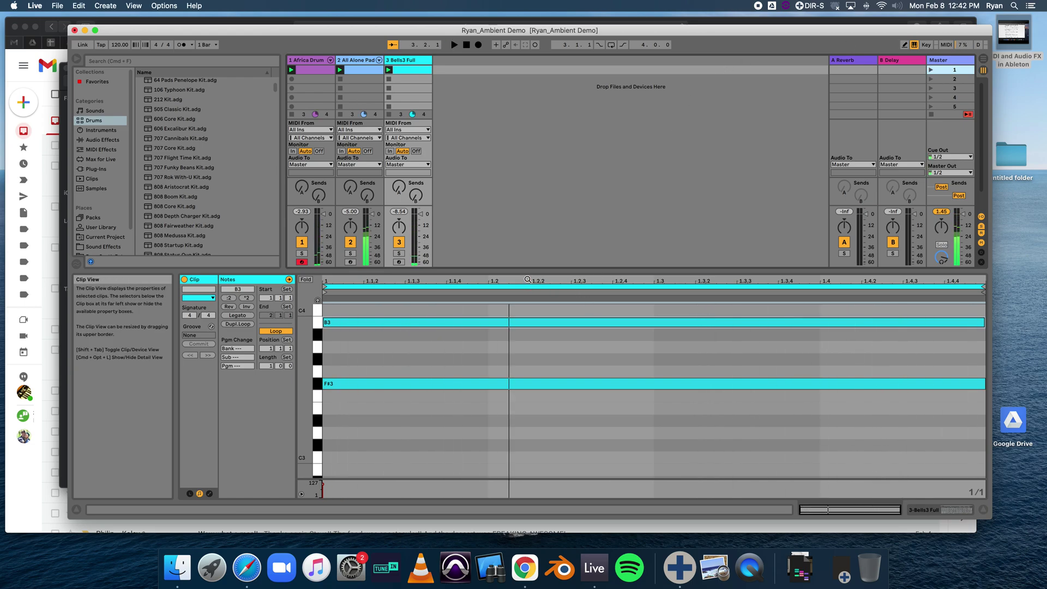
{"action": "left_click_drag", "start_coordinate": [527, 271], "coordinate": [533, 374]}
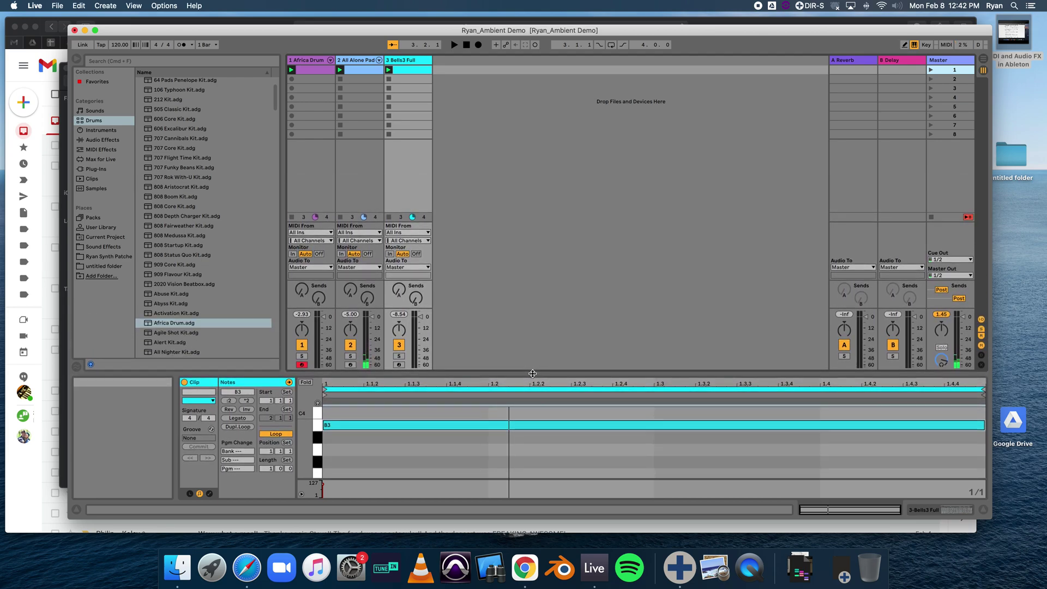
{"action": "left_click", "coordinate": [94, 149]}
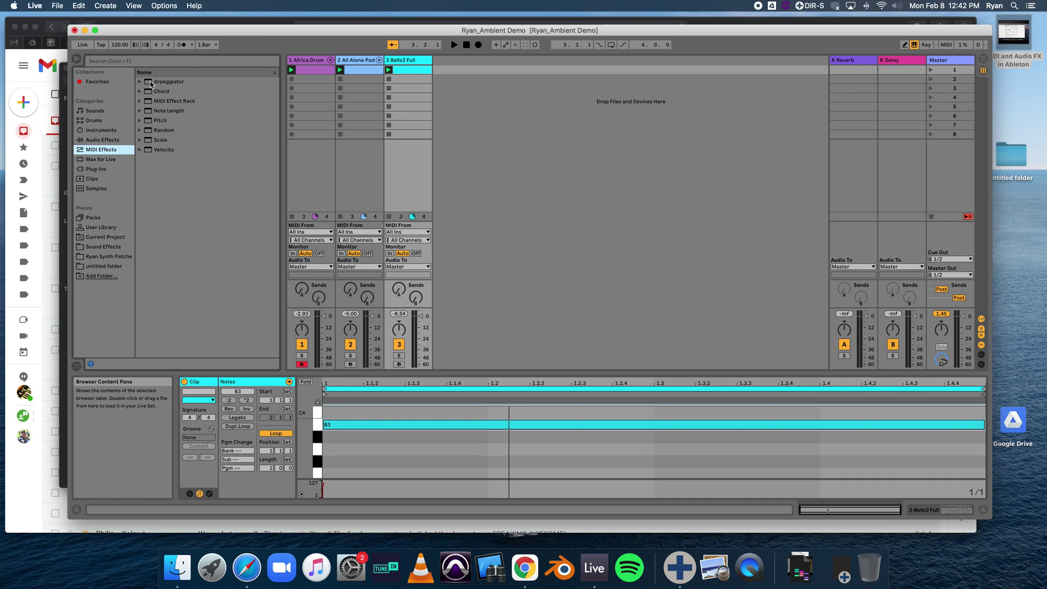
{"action": "left_click_drag", "start_coordinate": [150, 85], "coordinate": [411, 73]}
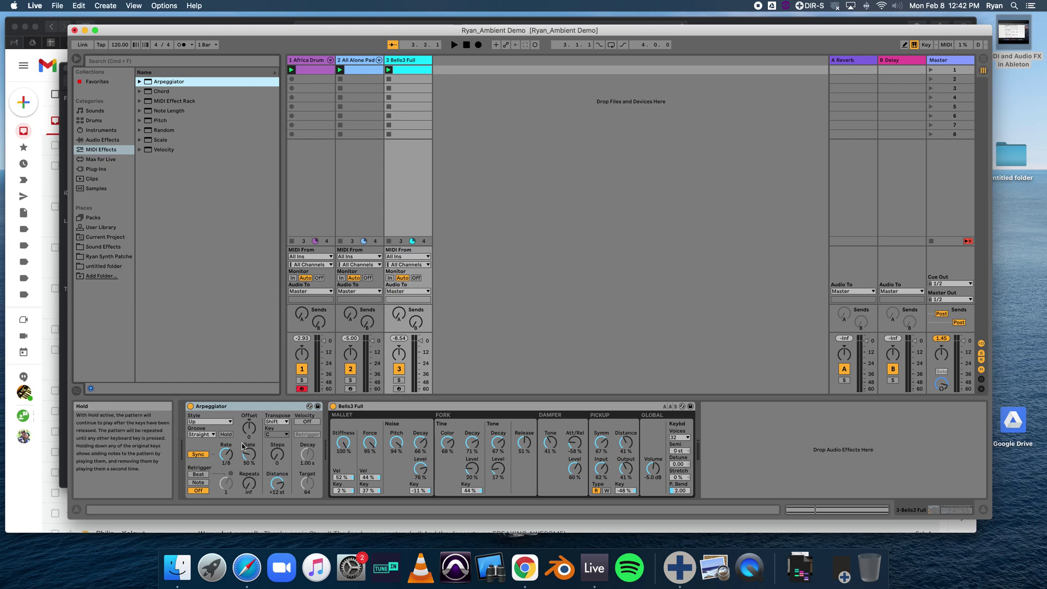
- Stop the All Alone Pad and Africa Drum clips and play only the Bells3 Full clip
{"action": "left_click", "coordinate": [340, 79]}
{"action": "left_click", "coordinate": [329, 120]}
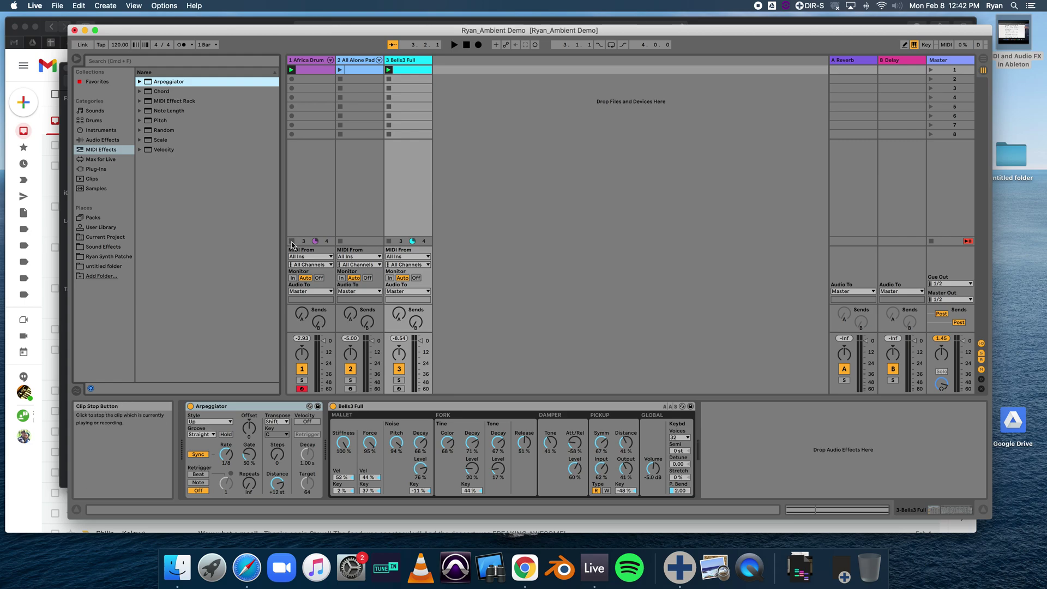
{"action": "key", "text": "space"}
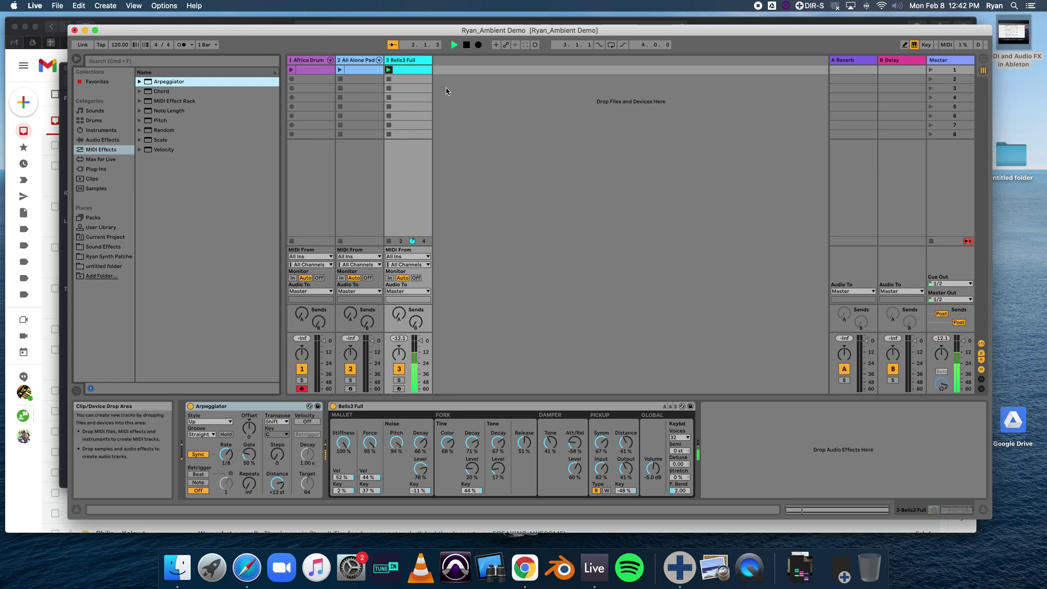
- Examine the notes of the Bells3 Full clip during playback, and return to the track's devices with playback stopped
{"action": "double_click", "coordinate": [428, 72]}
{"action": "scroll", "coordinate": [465, 416], "scroll_direction": "up", "scroll_amount": 5}
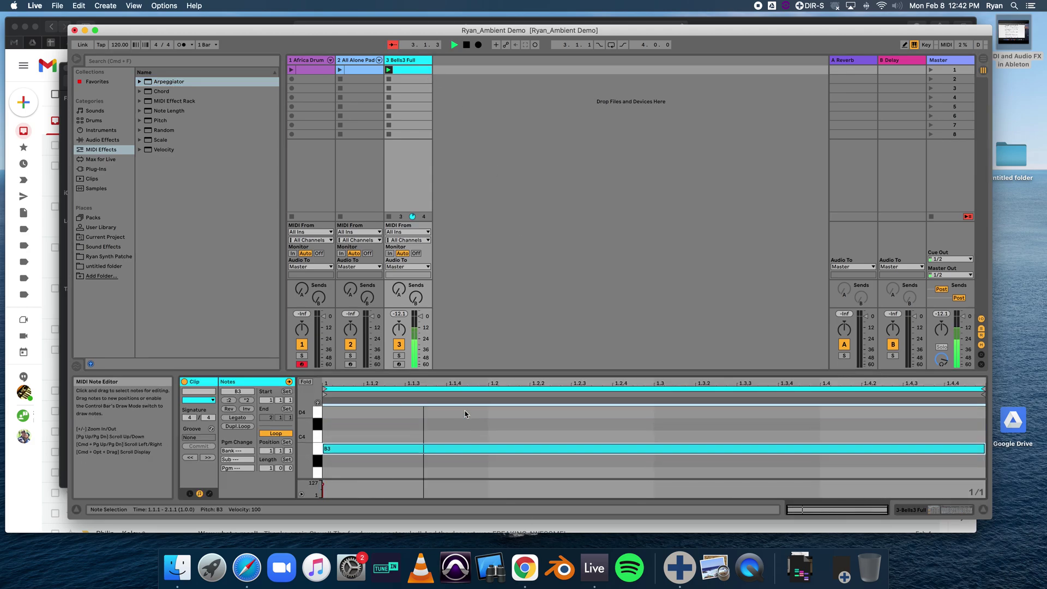
{"action": "left_click_drag", "start_coordinate": [462, 374], "coordinate": [481, 205]}
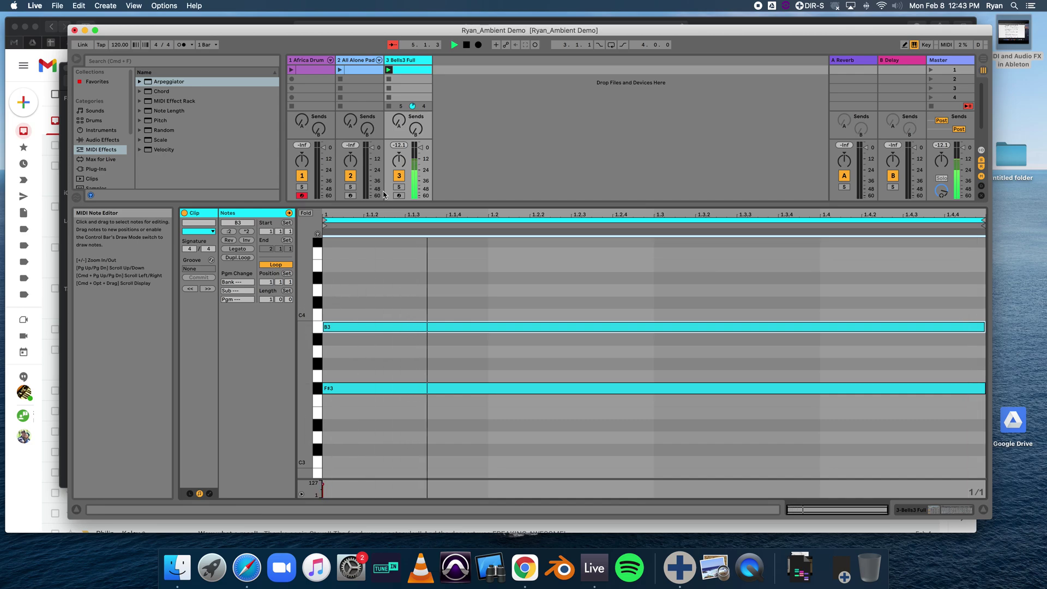
{"action": "left_click_drag", "start_coordinate": [364, 204], "coordinate": [366, 309]}
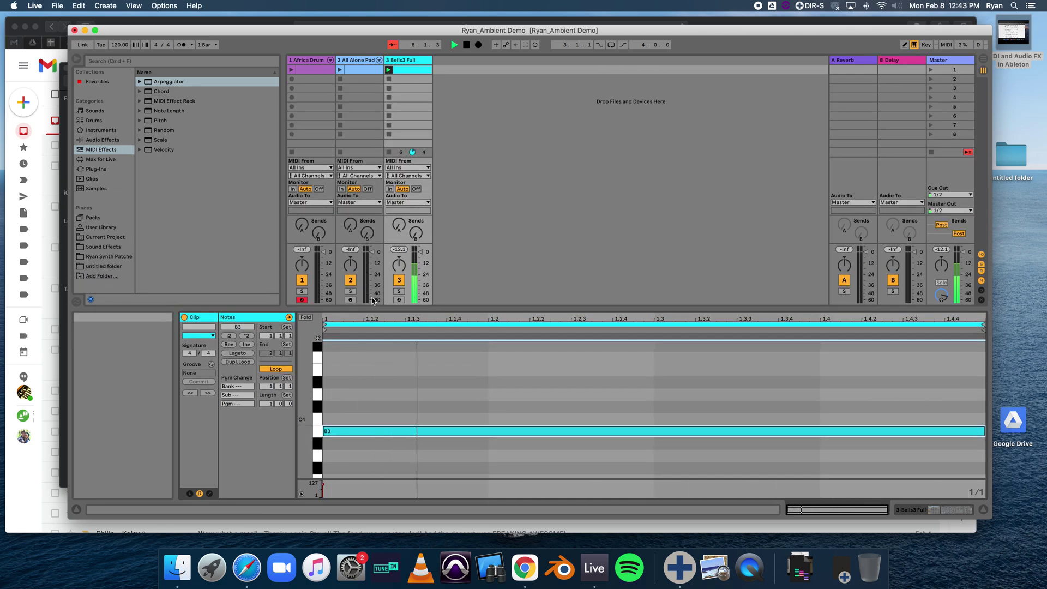
{"action": "double_click", "coordinate": [412, 60]}
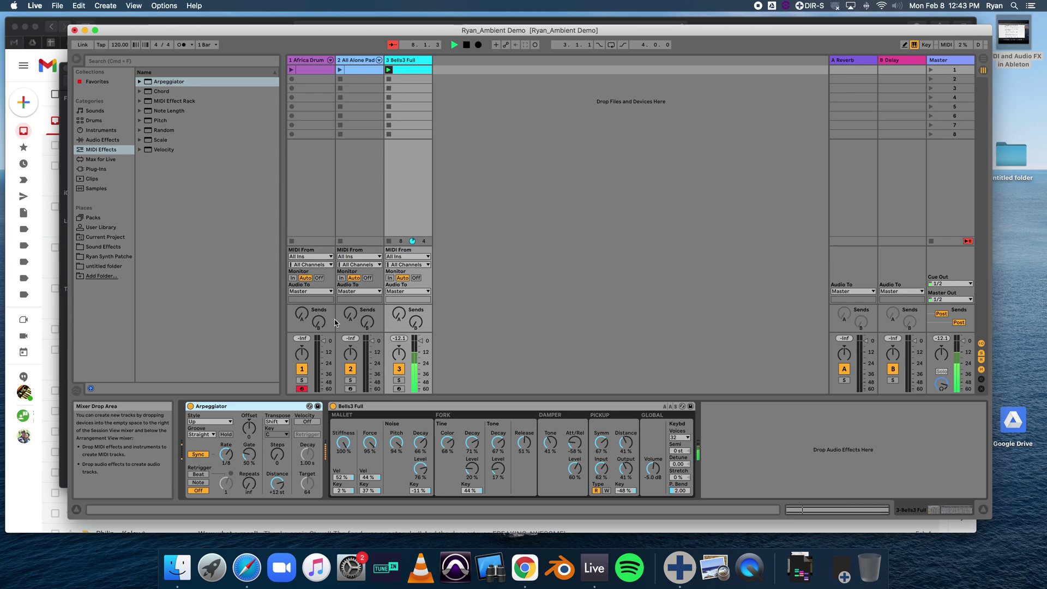
{"action": "key", "text": "space"}
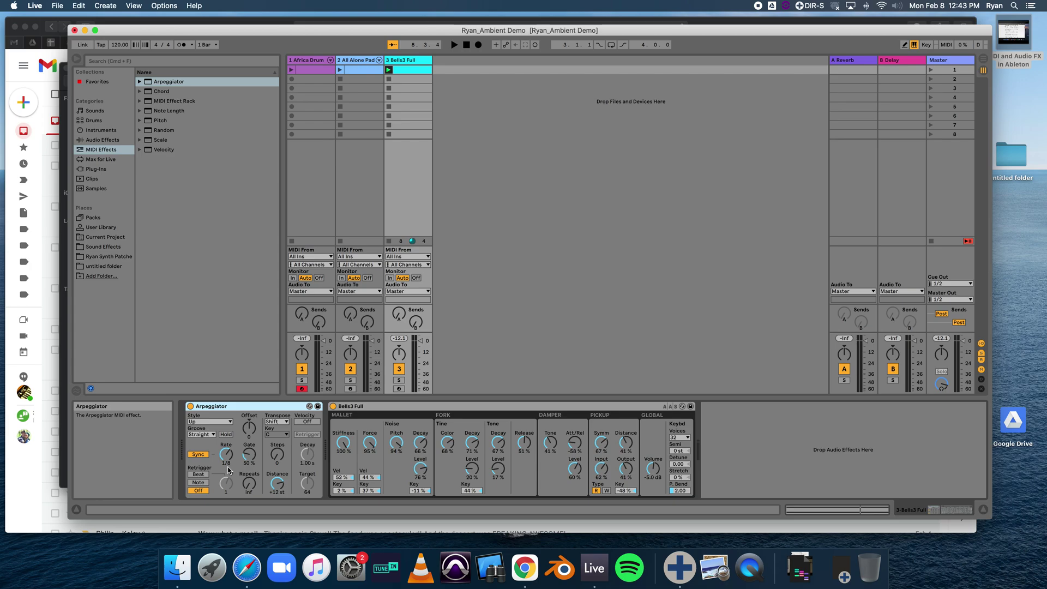
- Set the Arpeggiator's rate to 1/16 and play the Bells3 Full clip to hear the faster pattern
{"action": "left_click_drag", "start_coordinate": [226, 456], "coordinate": [227, 441]}
{"action": "key", "text": "space"}
{"action": "key", "text": "space"}
{"action": "key", "text": "space"}
{"action": "key", "text": "space"}
- Set the Arpeggiator's style to DownUp and its transpose steps to 6
{"action": "left_click", "coordinate": [202, 422]}
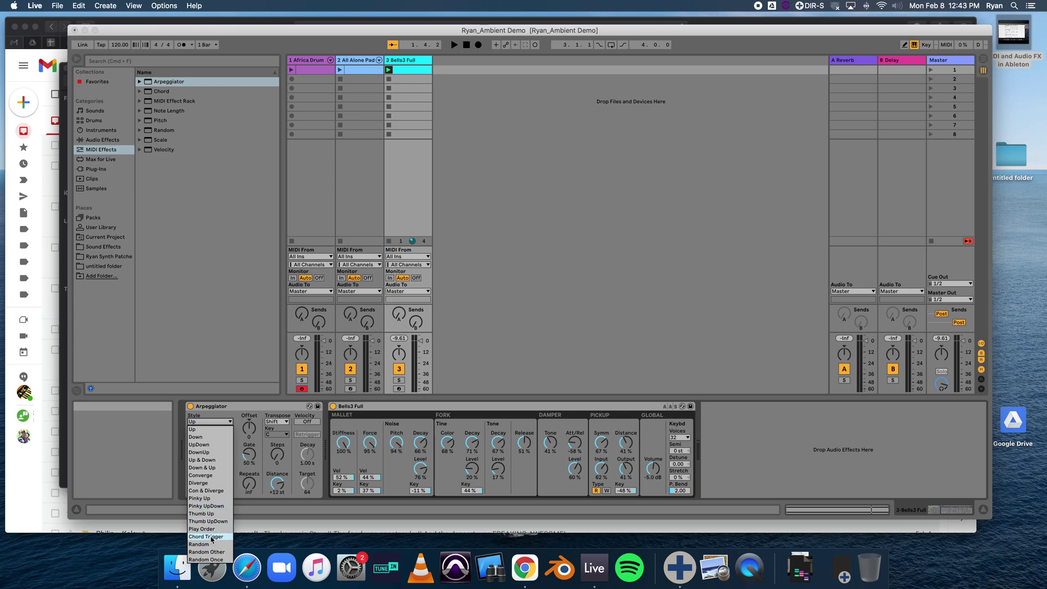
{"action": "left_click", "coordinate": [210, 453]}
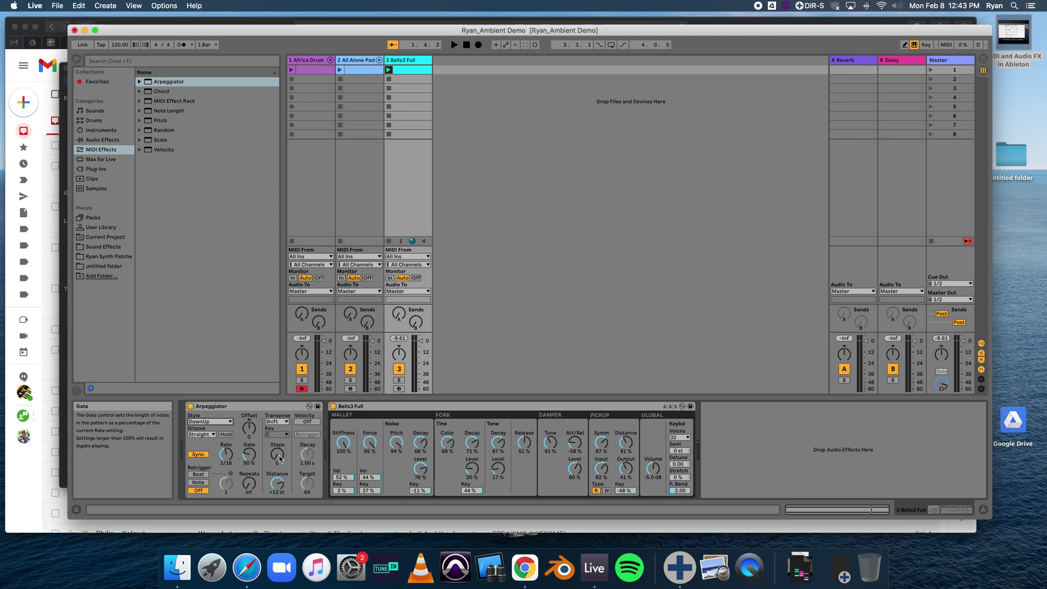
{"action": "left_click_drag", "start_coordinate": [279, 454], "coordinate": [278, 439]}
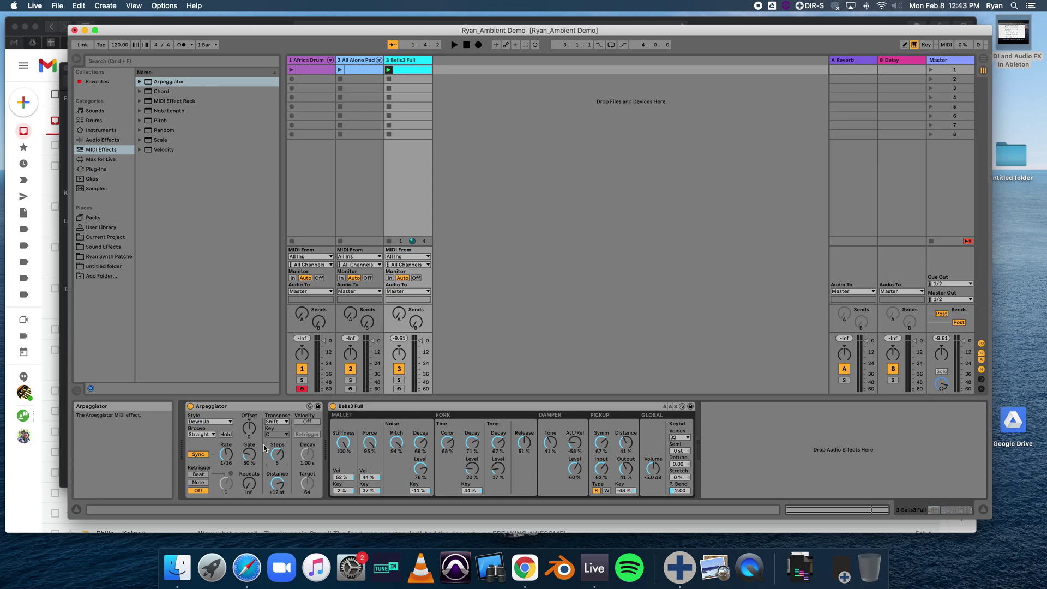
{"action": "left_click_drag", "start_coordinate": [275, 464], "coordinate": [275, 469]}
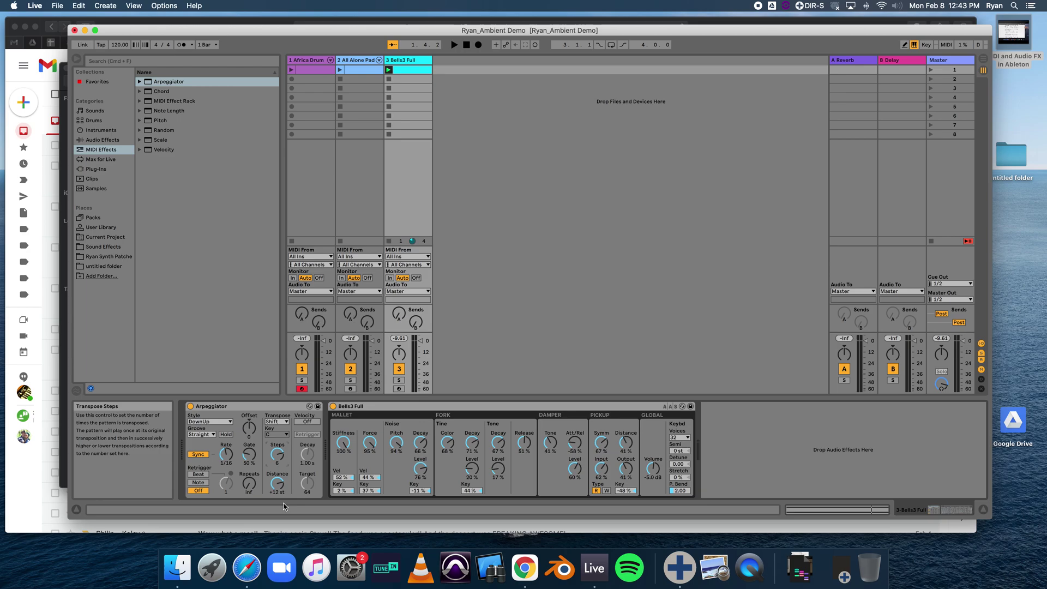
- Set the Arpeggiator's transpose distance to +5 st, play the clip, and set the rate to 1/8
{"action": "left_click_drag", "start_coordinate": [277, 483], "coordinate": [277, 490]}
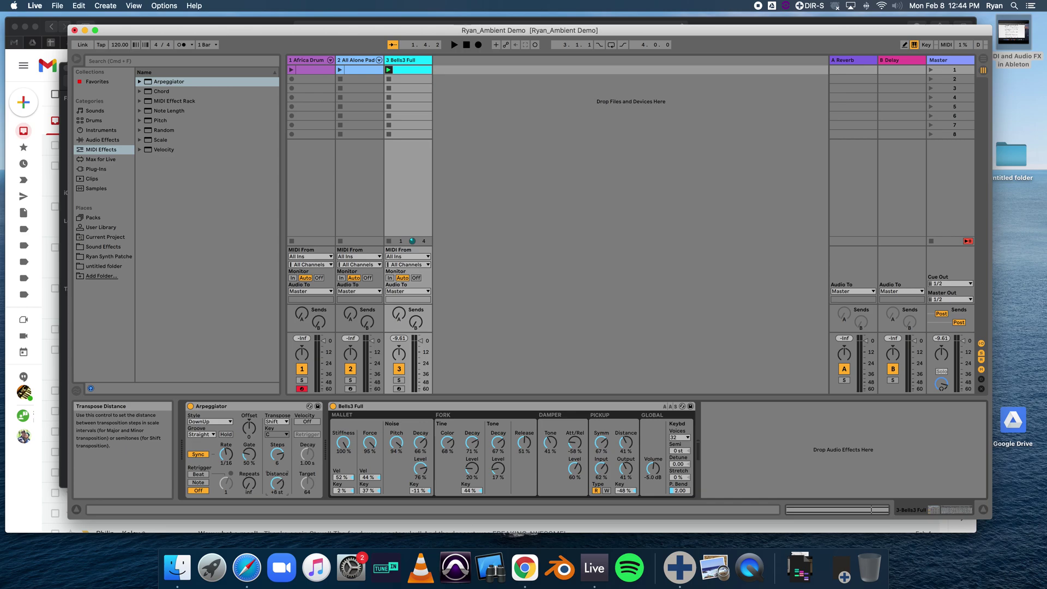
{"action": "key", "text": "space"}
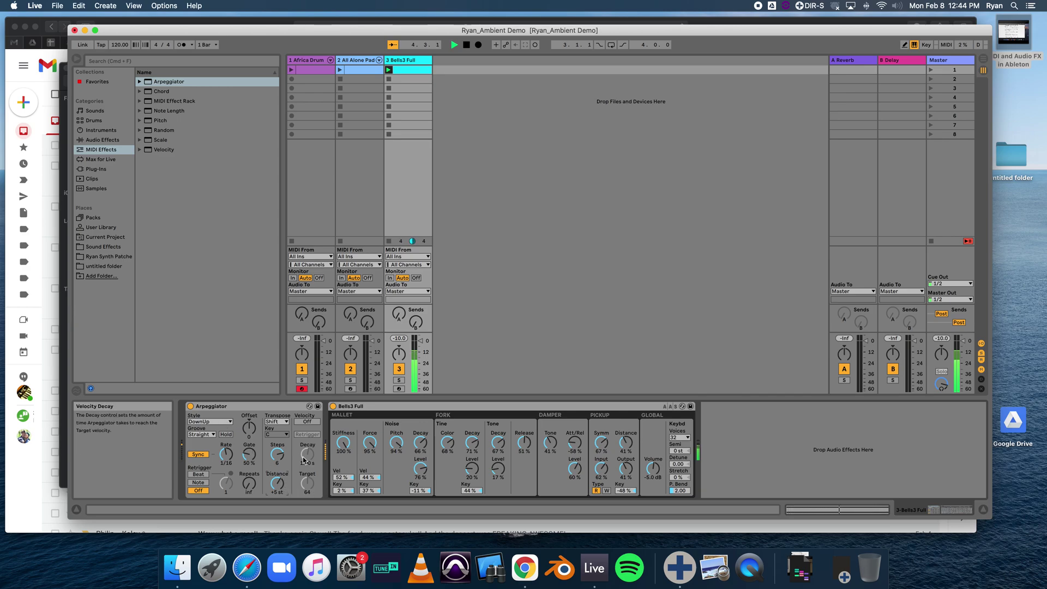
{"action": "left_click_drag", "start_coordinate": [225, 454], "coordinate": [225, 461]}
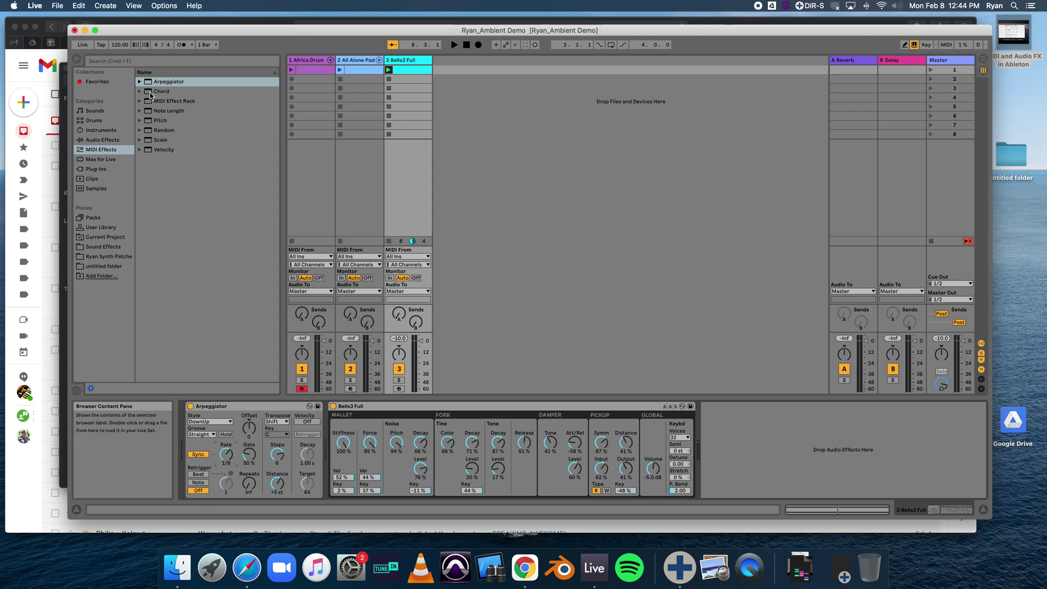
- Add the Chord MIDI effect to the Bells3 Full track, with Shift 1 at +5 st and Shift 2 active, and play the clip
{"action": "left_click_drag", "start_coordinate": [151, 94], "coordinate": [397, 157]}
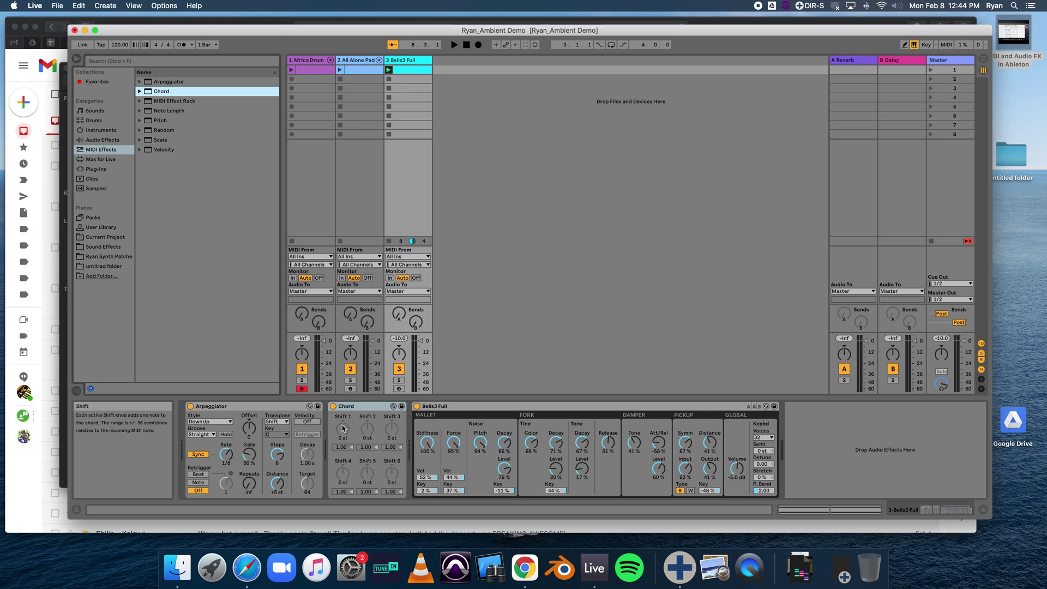
{"action": "left_click_drag", "start_coordinate": [343, 430], "coordinate": [346, 425]}
{"action": "left_click", "coordinate": [366, 431]}
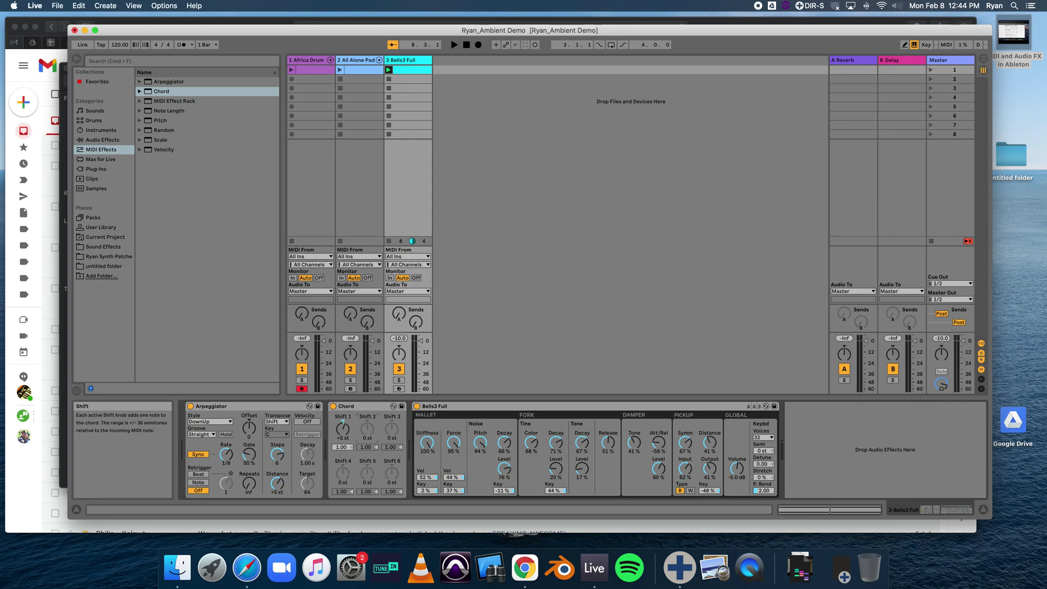
{"action": "left_click_drag", "start_coordinate": [367, 429], "coordinate": [367, 432]}
{"action": "key", "text": "space"}
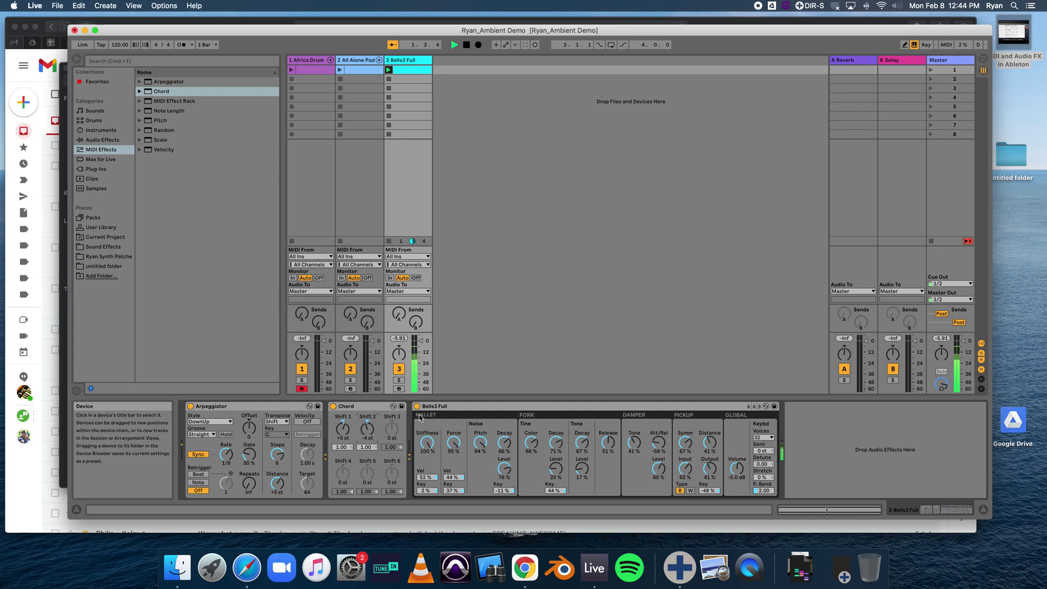
- Set the Chord's Shift 2 to -5 st and Shift 3 to -4 st, and slow the Arpeggiator's rate to 1/3 during playback
{"action": "left_click_drag", "start_coordinate": [367, 428], "coordinate": [391, 436]}
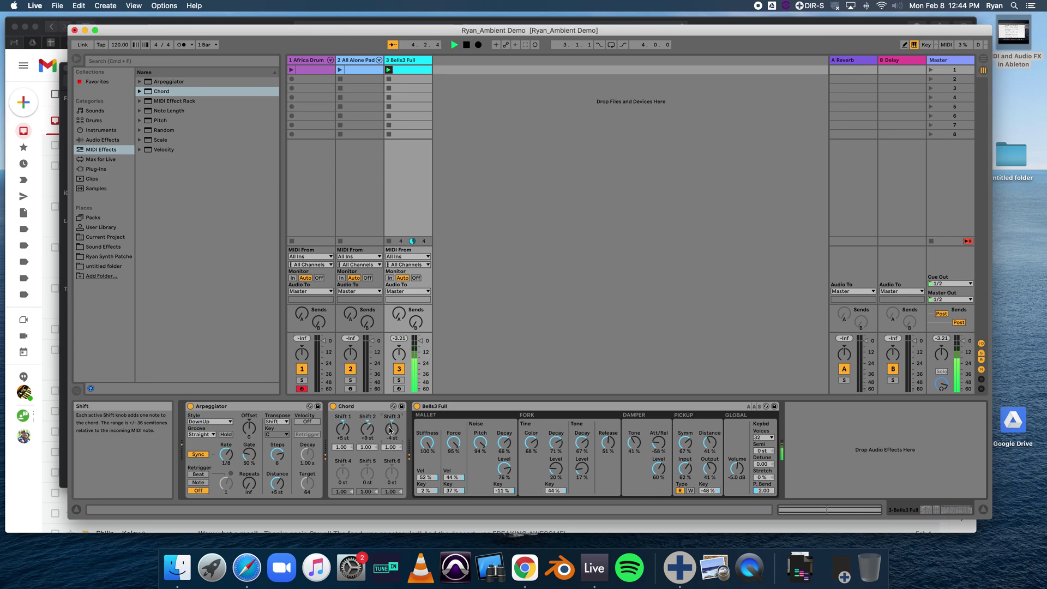
{"action": "left_click_drag", "start_coordinate": [225, 454], "coordinate": [226, 462]}
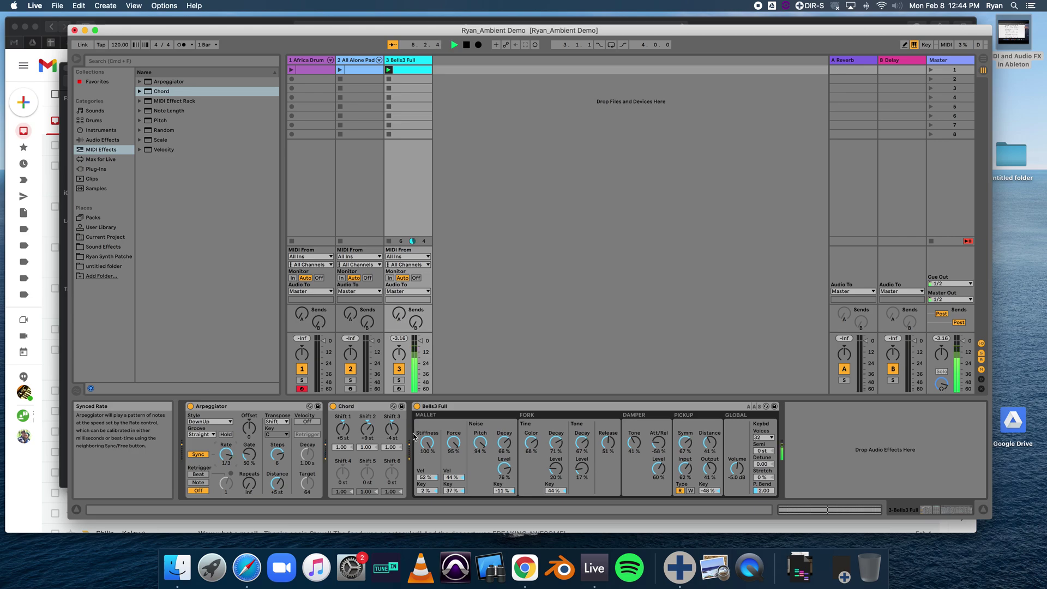
{"action": "left_click_drag", "start_coordinate": [367, 430], "coordinate": [367, 437]}
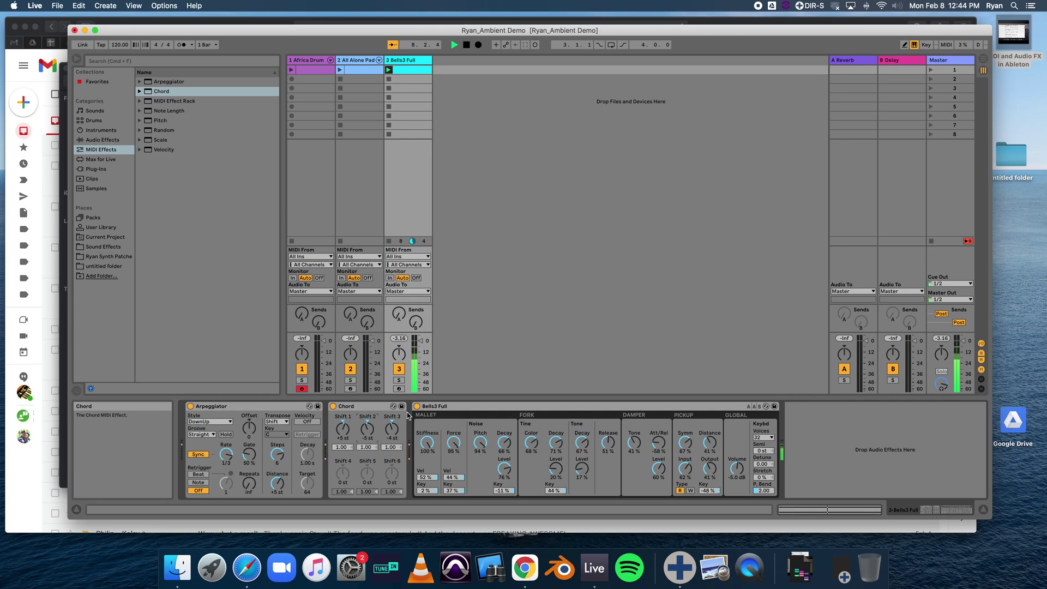
{"action": "key", "text": "space"}
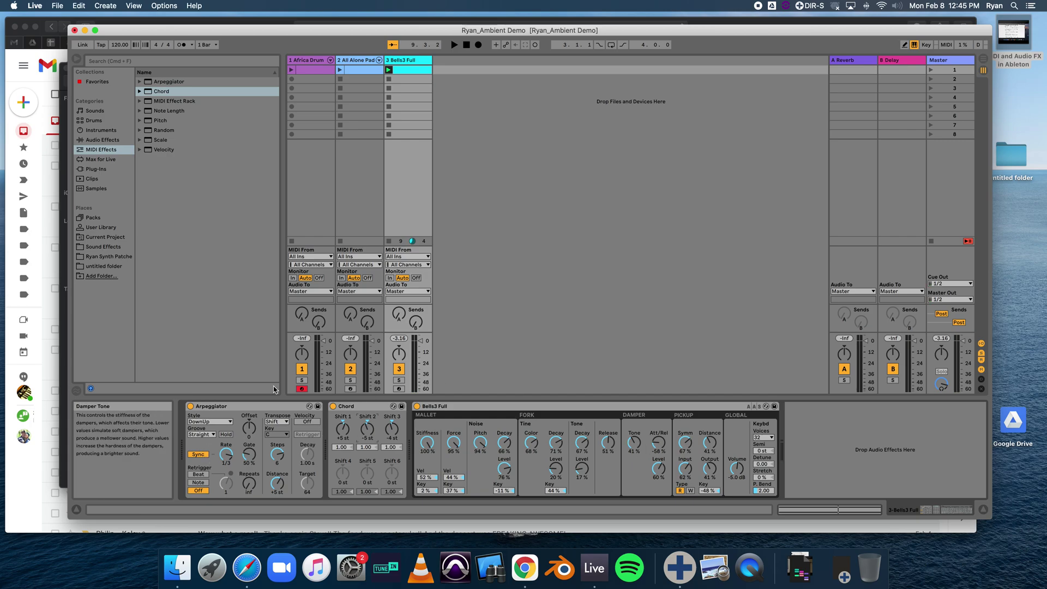
- Move the Chord effect ahead of the Arpeggiator on the Bells3 Full track and play the clip
{"action": "left_click", "coordinate": [374, 408]}
{"action": "left_click_drag", "start_coordinate": [375, 408], "coordinate": [219, 409]}
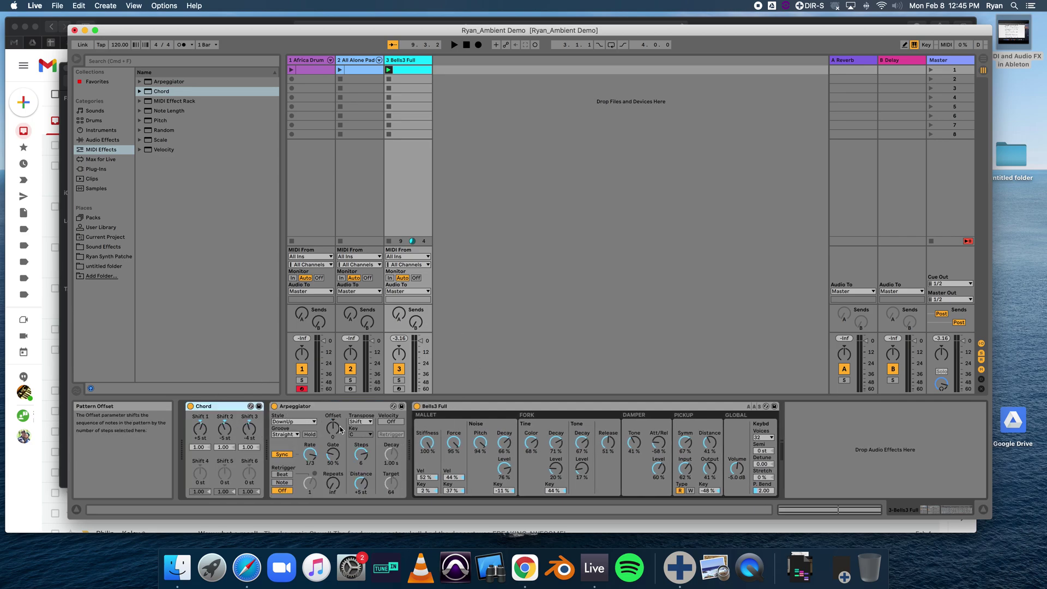
{"action": "key", "text": "space"}
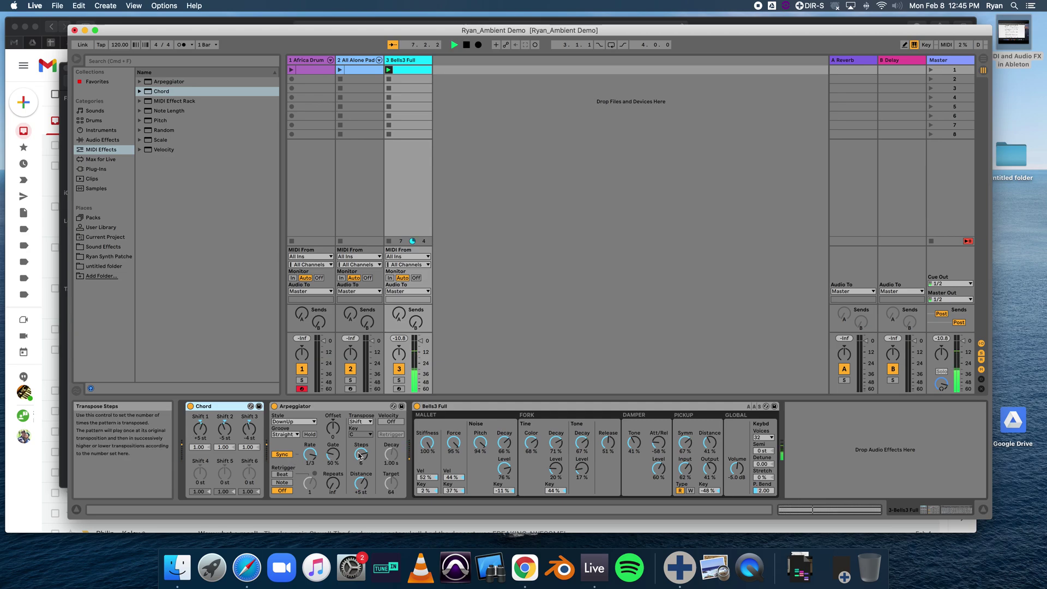
- Set the Arpeggiator's transpose distance to +10 st, steps to 3 and rate to 1/16, and the Chord's Shift 2 to -13 st
{"action": "left_click_drag", "start_coordinate": [360, 485], "coordinate": [360, 474]}
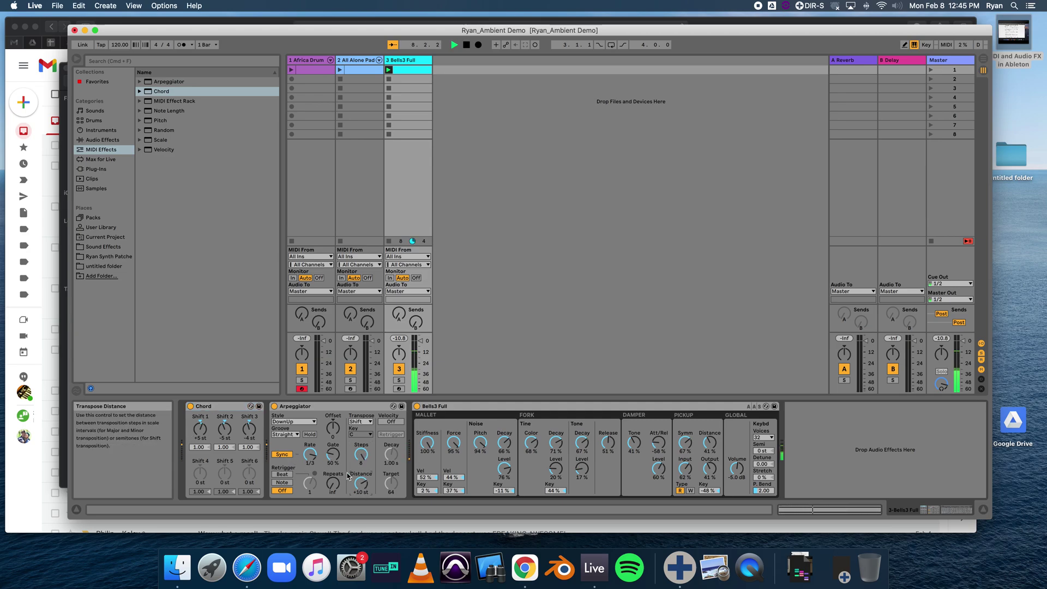
{"action": "left_click", "coordinate": [224, 429]}
{"action": "left_click_drag", "start_coordinate": [224, 429], "coordinate": [224, 435]}
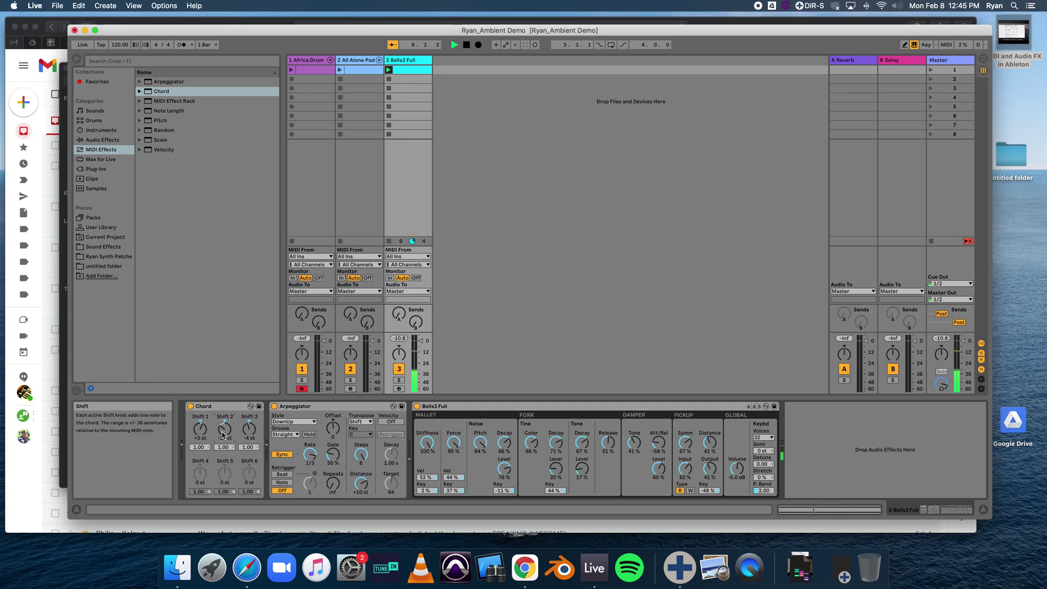
{"action": "left_click_drag", "start_coordinate": [309, 451], "coordinate": [309, 439]}
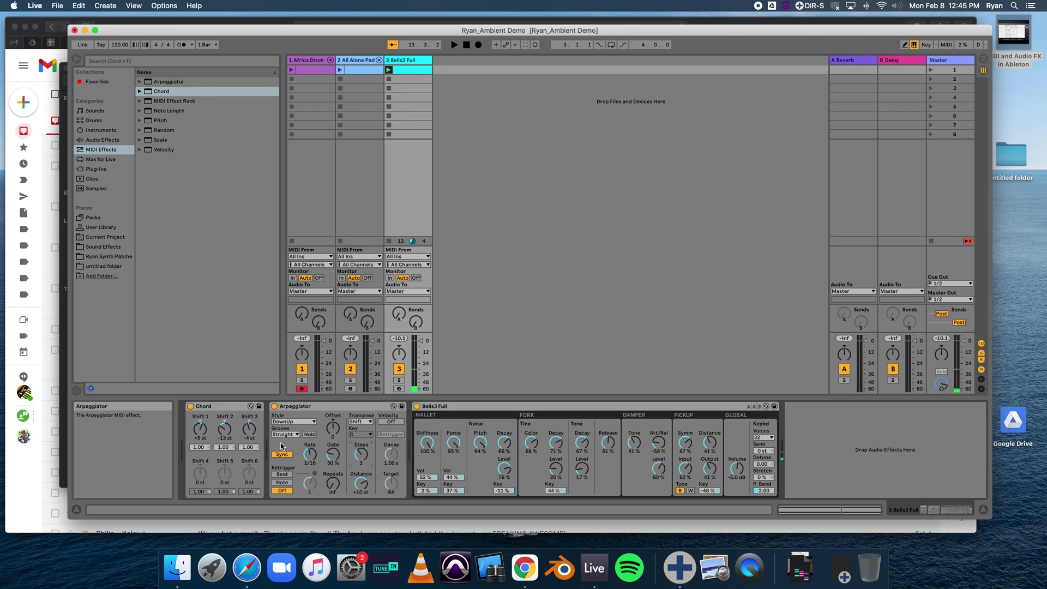
- Delete the Chord effect from the Bells3 Full track and add the Random MIDI effect after the Arpeggiator
{"action": "left_click", "coordinate": [230, 407]}
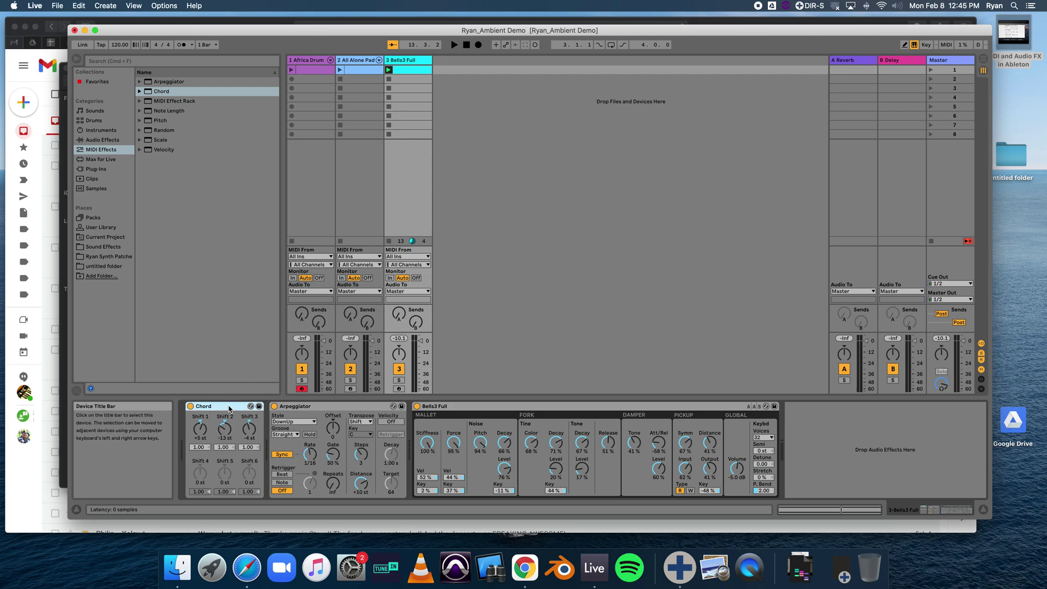
{"action": "key", "text": "Delete"}
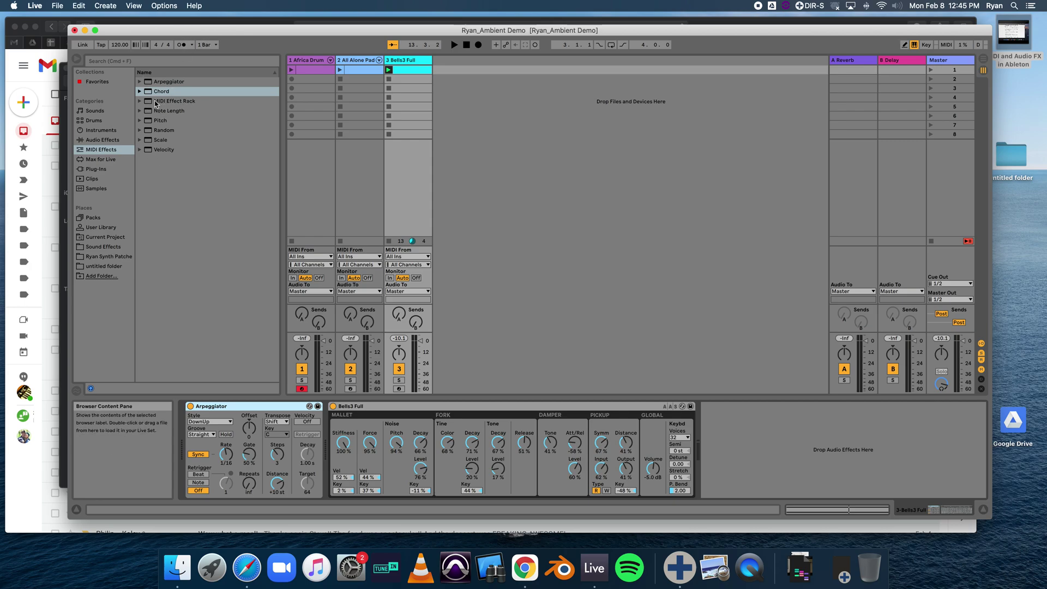
{"action": "left_click", "coordinate": [149, 131]}
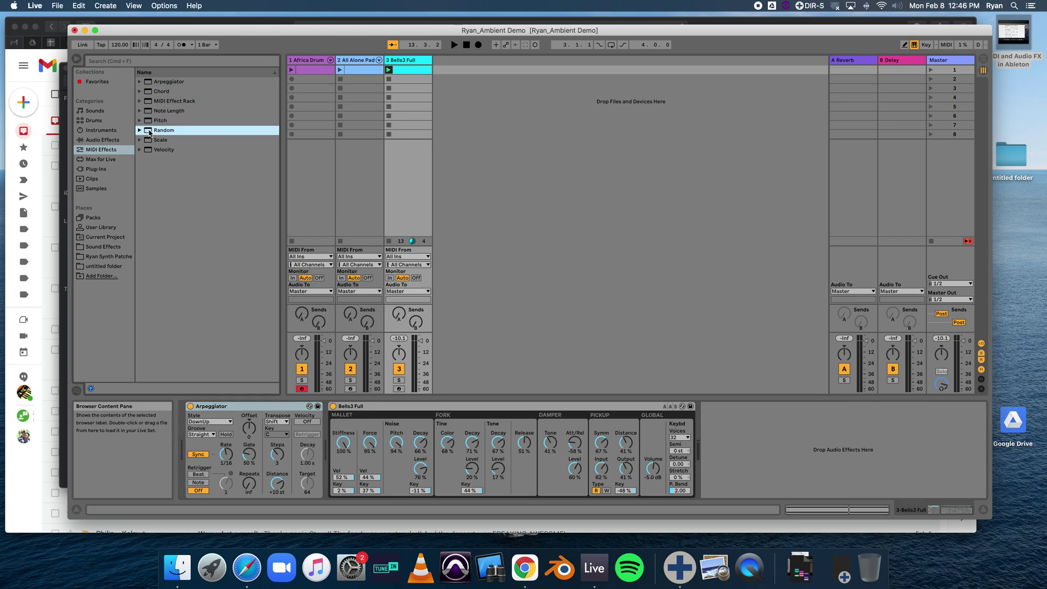
{"action": "mouse_move", "coordinate": [149, 132]}
{"action": "left_mouse_down"}
{"action": "mouse_move", "coordinate": [290, 393]}
{"action": "mouse_move", "coordinate": [323, 417]}
{"action": "left_mouse_up"}
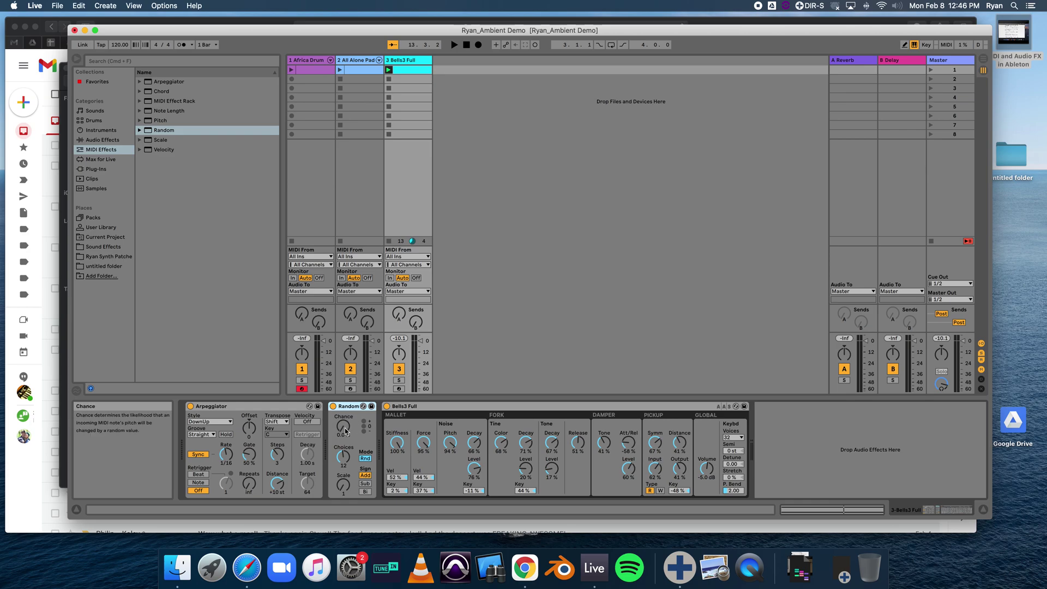
- Set the Random effect's Chance to 74 %, Choices to 2 and Scale to 13 while playing the Bells3 Full clip
{"action": "left_click_drag", "start_coordinate": [344, 433], "coordinate": [344, 415]}
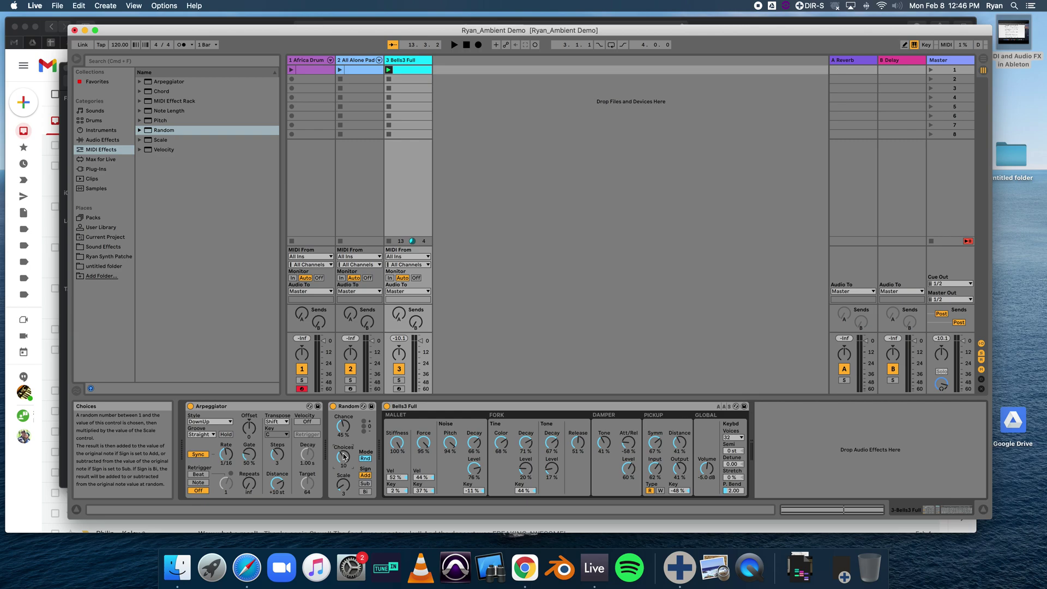
{"action": "key", "text": "space"}
{"action": "mouse_move", "coordinate": [343, 428]}
{"action": "left_mouse_down"}
{"action": "mouse_move", "coordinate": [343, 469]}
{"action": "mouse_move", "coordinate": [343, 409]}
{"action": "left_mouse_up"}
{"action": "left_click_drag", "start_coordinate": [343, 485], "coordinate": [343, 483]}
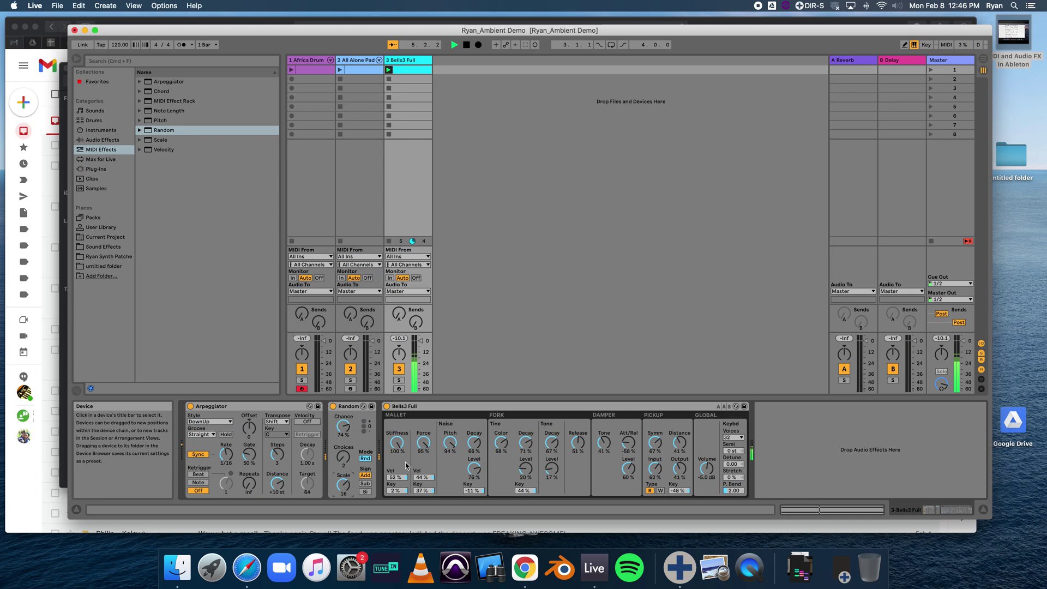
{"action": "left_click_drag", "start_coordinate": [349, 489], "coordinate": [349, 494]}
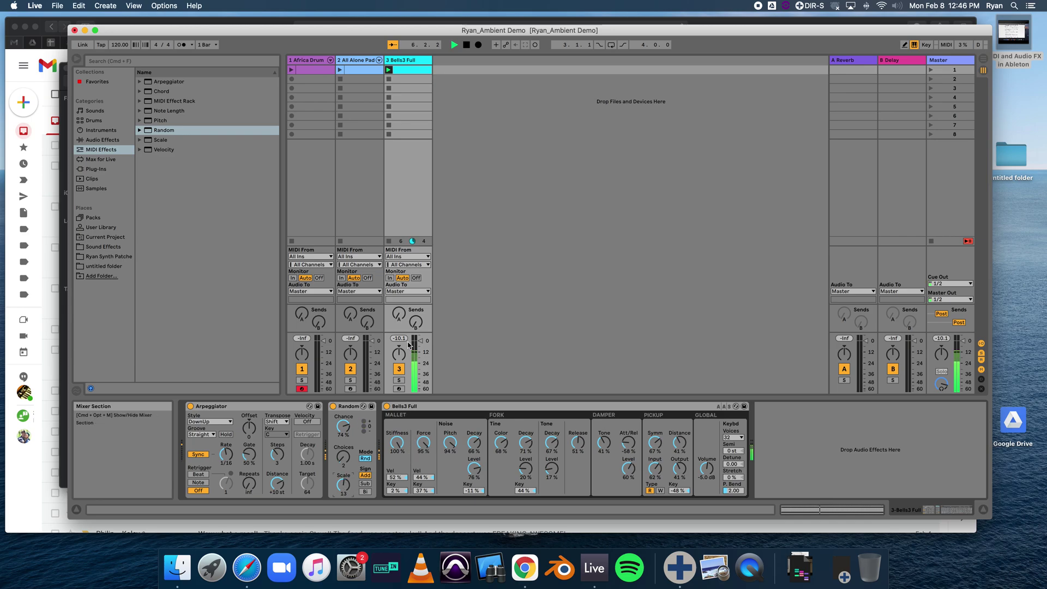
- Move the Random effect ahead of the Arpeggiator on the Bells3 Full track and stop playback
{"action": "left_click", "coordinate": [349, 408]}
{"action": "left_click_drag", "start_coordinate": [349, 410], "coordinate": [188, 412]}
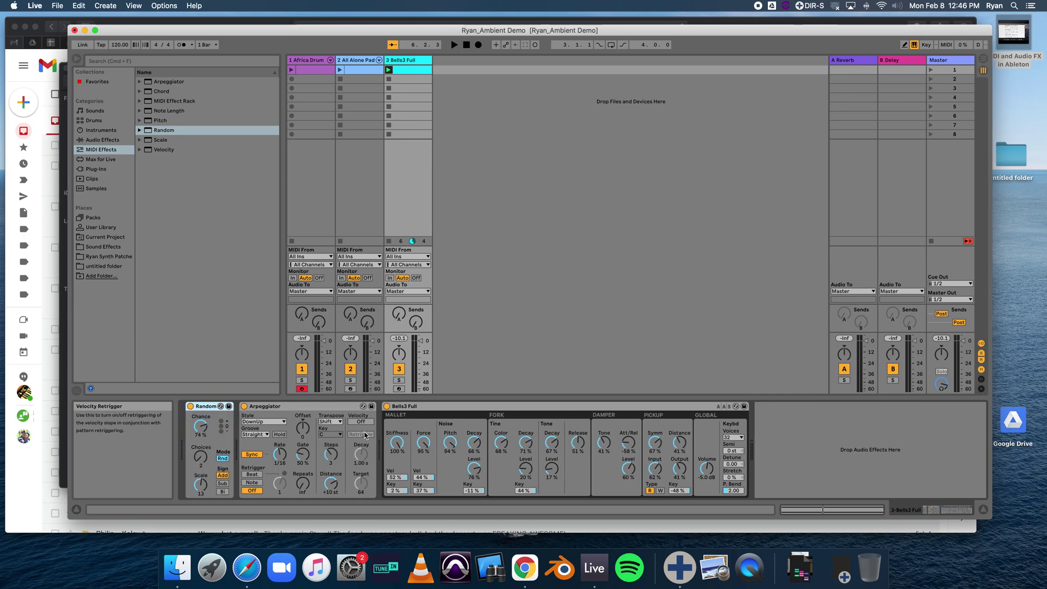
- Add the Scale MIDI effect after the Arpeggiator on the Bells3 Full track, change its Base, and play the clip
{"action": "left_click", "coordinate": [148, 140]}
{"action": "left_click_drag", "start_coordinate": [149, 141], "coordinate": [408, 159]}
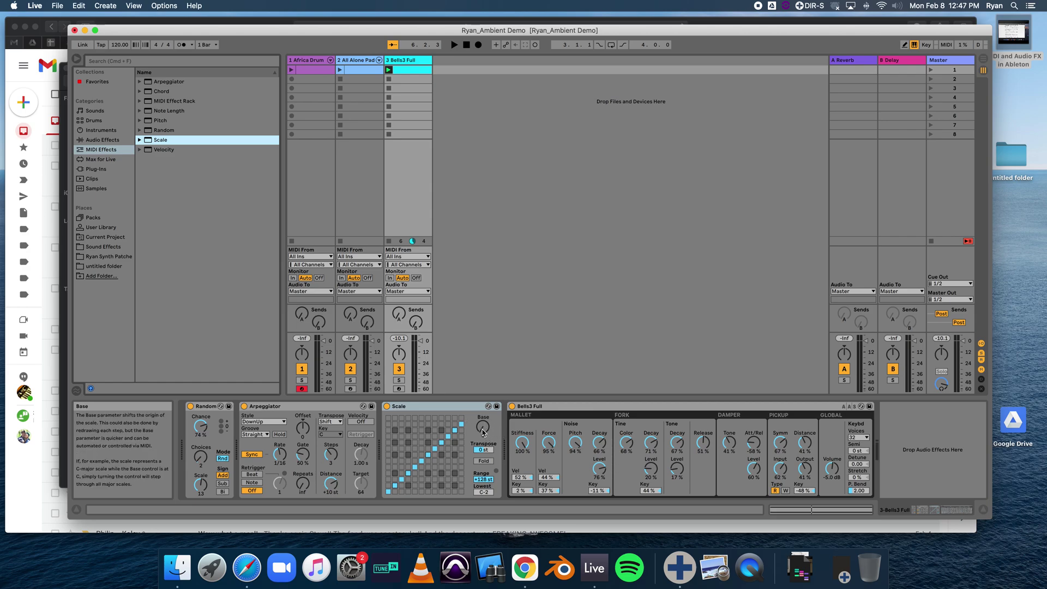
{"action": "left_click_drag", "start_coordinate": [486, 429], "coordinate": [485, 420]}
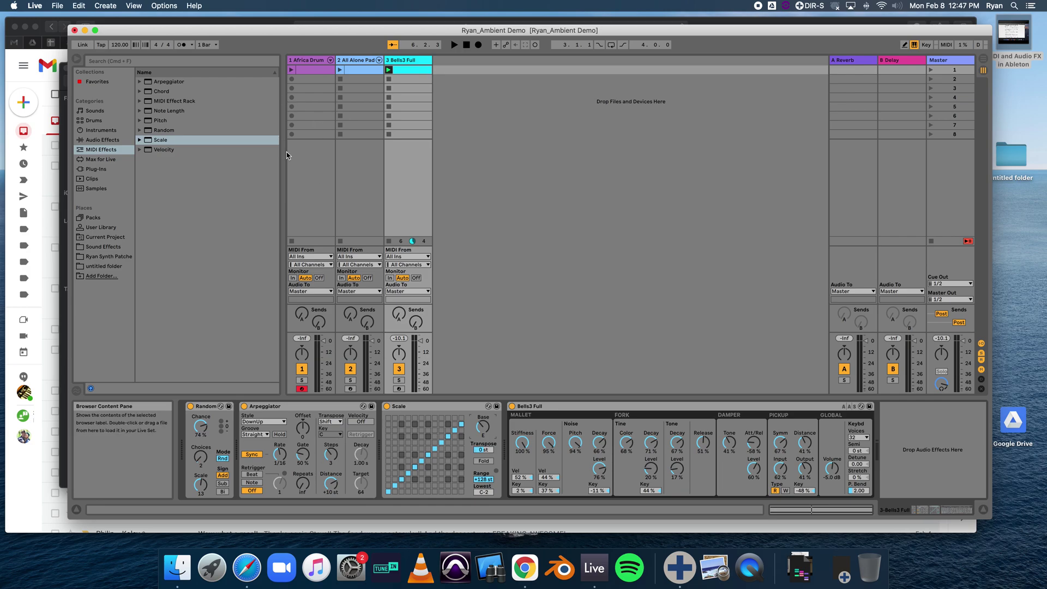
{"action": "key", "text": "space"}
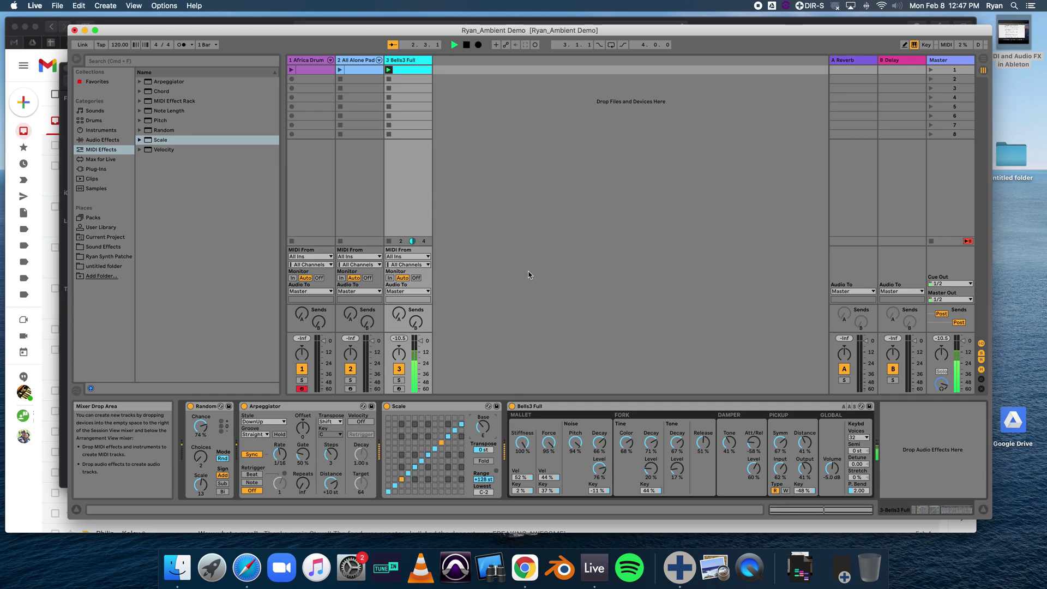
{"action": "key", "text": "space"}
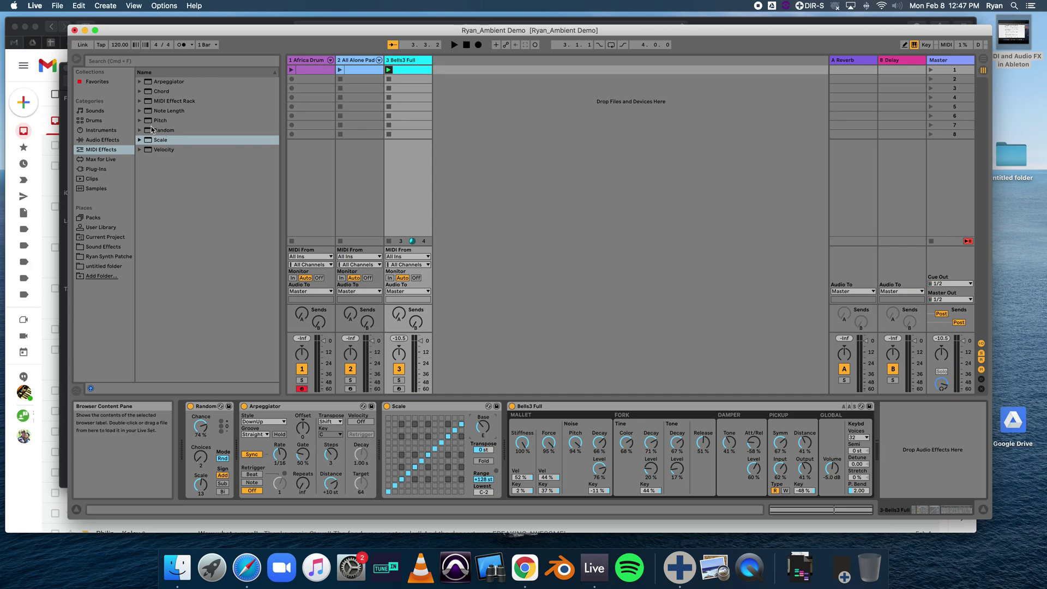
- Add the Random MIDI effect to the Africa Drum track and launch that track's clip
{"action": "left_click_drag", "start_coordinate": [164, 130], "coordinate": [315, 62]}
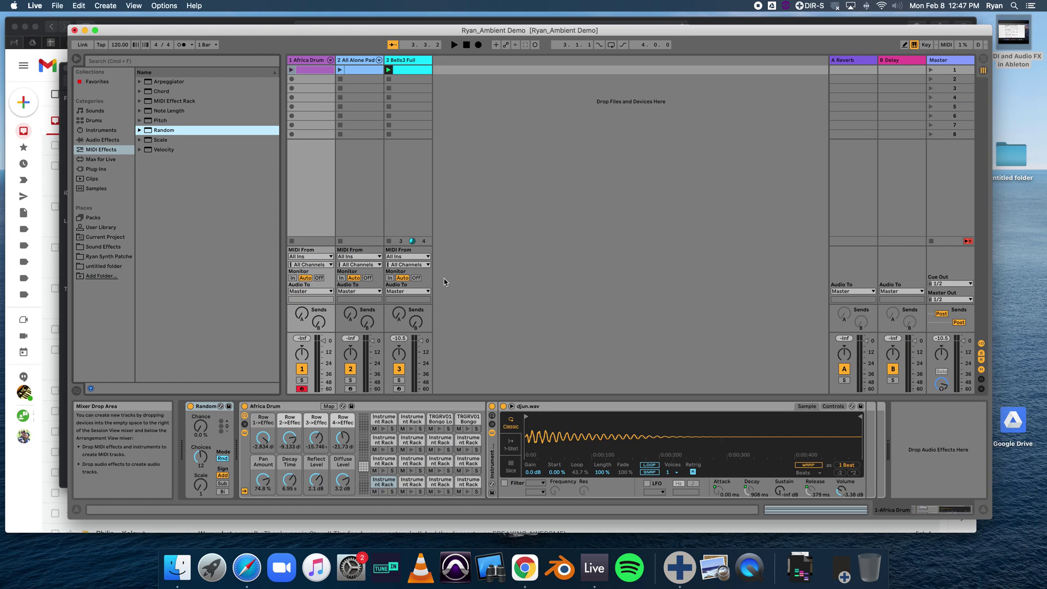
{"action": "key", "text": "space"}
{"action": "key", "text": "space"}
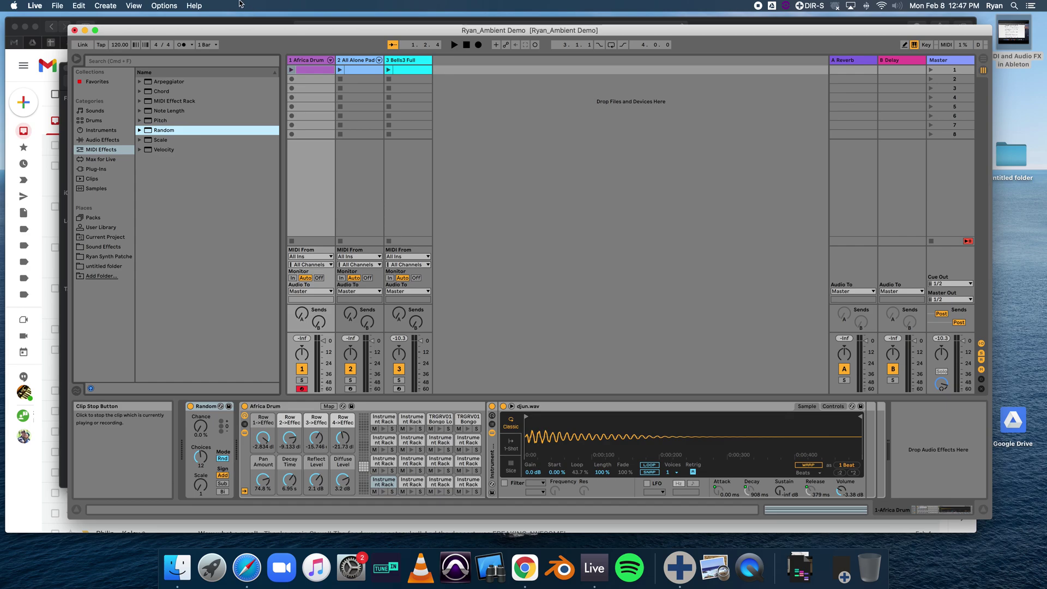
{"action": "left_click", "coordinate": [291, 70]}
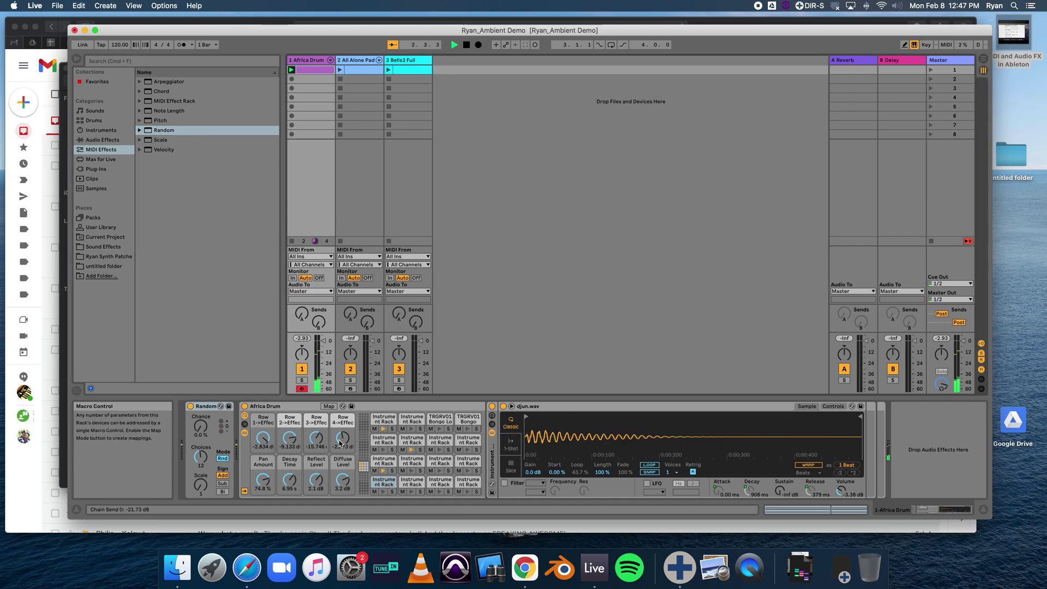
- Set the Africa Drum track's Random effect to 43 % Chance, 8 Choices and a Scale of 11
{"action": "left_click_drag", "start_coordinate": [201, 427], "coordinate": [200, 385]}
{"action": "left_click_drag", "start_coordinate": [201, 484], "coordinate": [201, 465]}
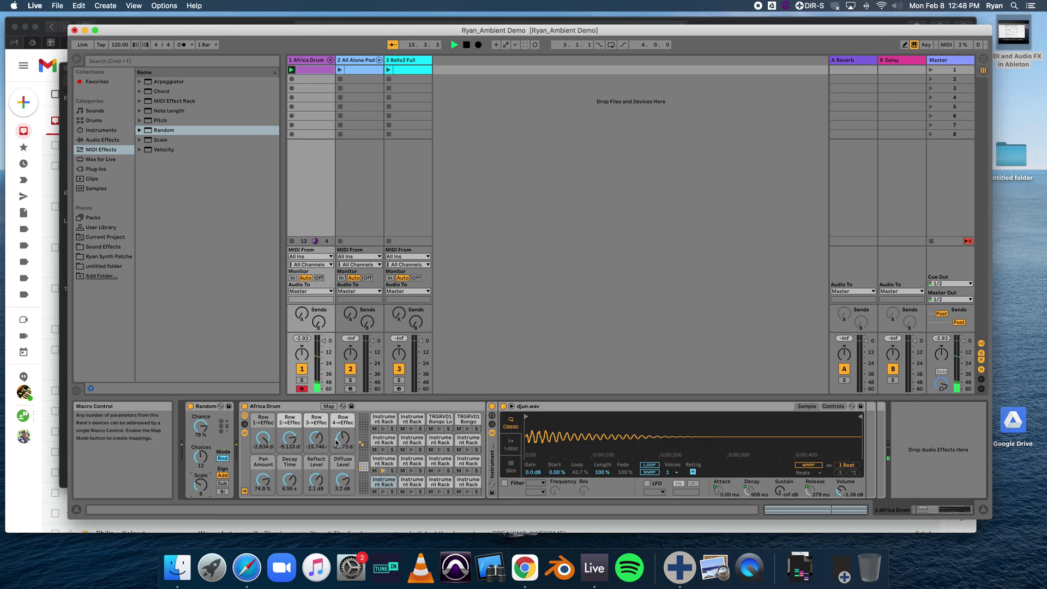
{"action": "left_click", "coordinate": [201, 457]}
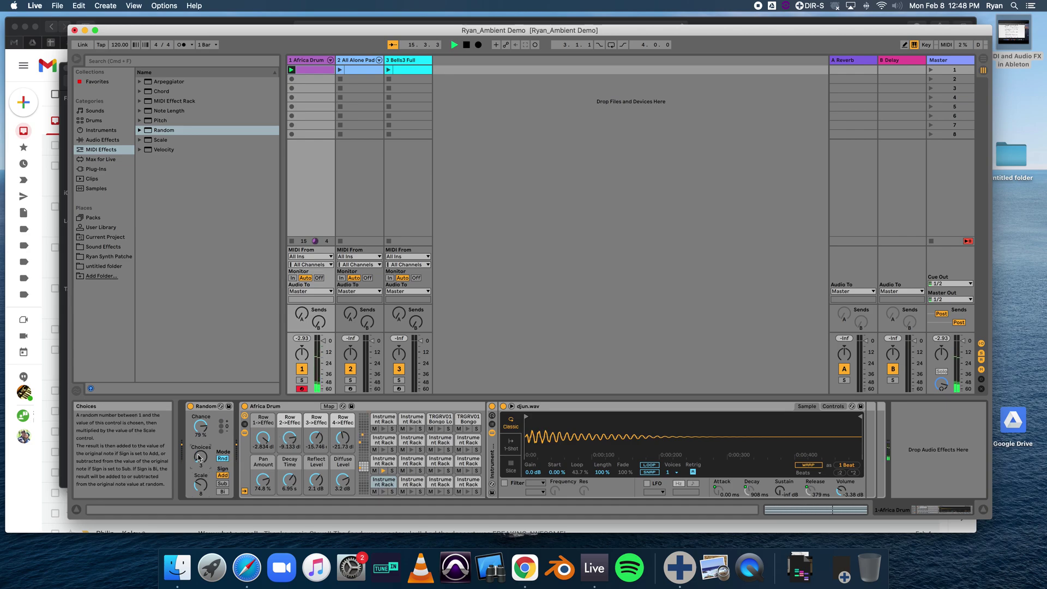
{"action": "left_click_drag", "start_coordinate": [201, 428], "coordinate": [206, 490]}
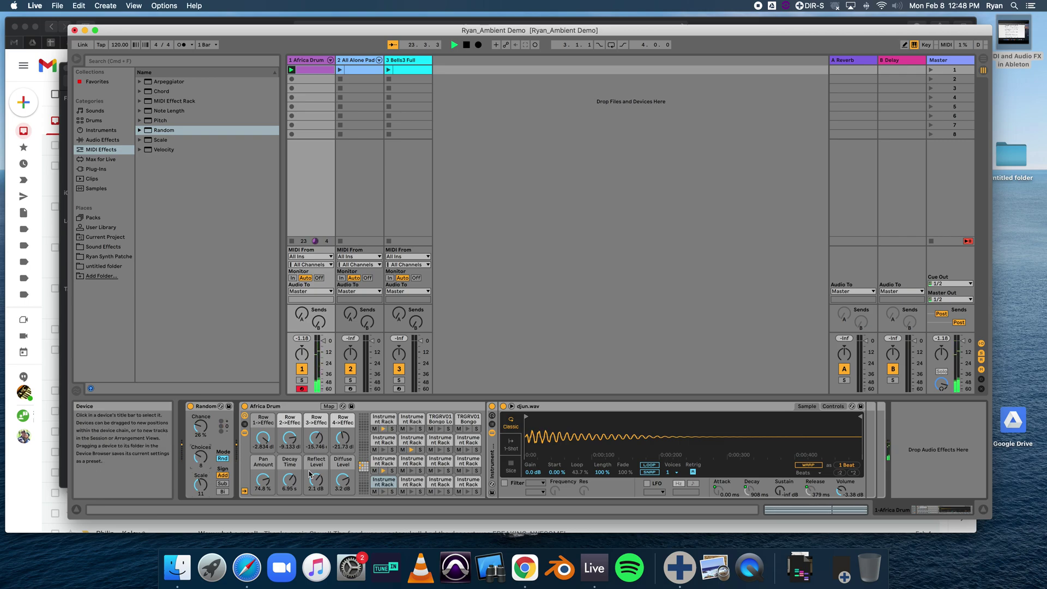
{"action": "left_click_drag", "start_coordinate": [198, 431], "coordinate": [199, 427]}
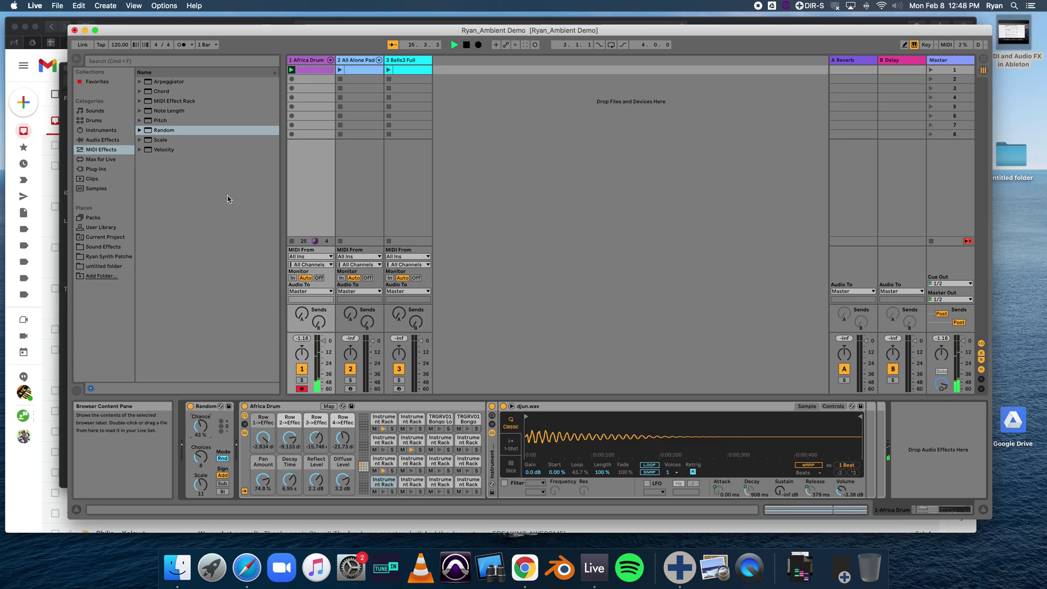
- Add an Arpeggiator after Random on the Africa Drum track, with rate 1/12 and style Random
{"action": "left_click_drag", "start_coordinate": [148, 86], "coordinate": [239, 421]}
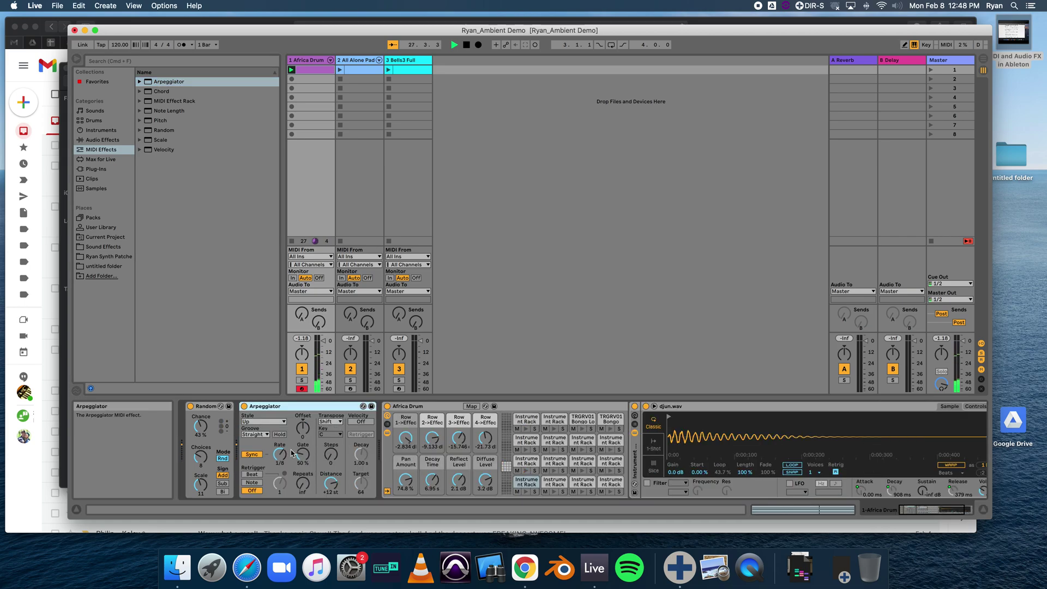
{"action": "left_click_drag", "start_coordinate": [280, 454], "coordinate": [280, 449]}
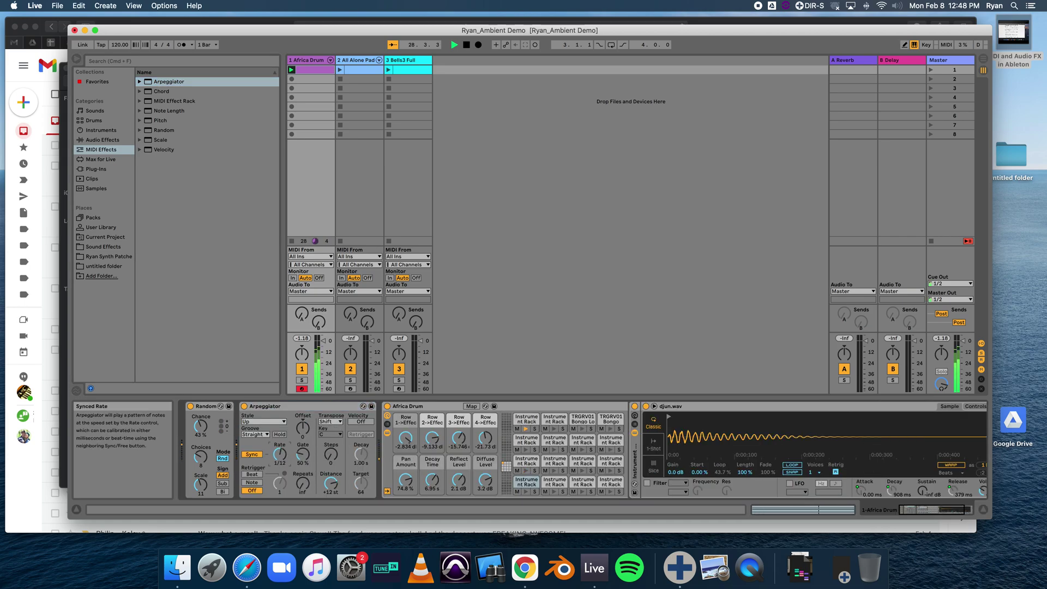
{"action": "left_click", "coordinate": [263, 422]}
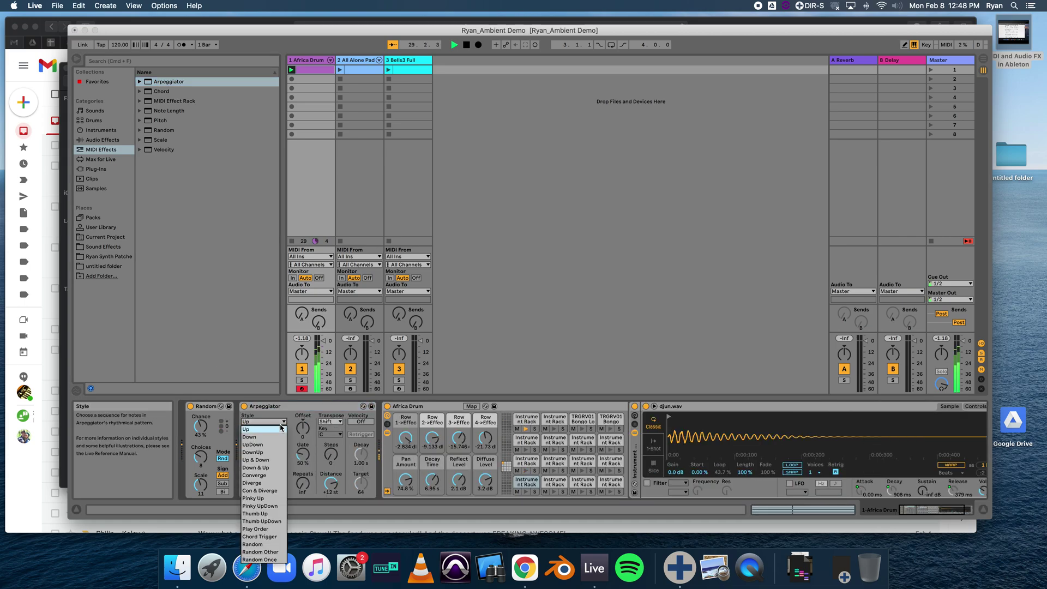
{"action": "left_click", "coordinate": [274, 544]}
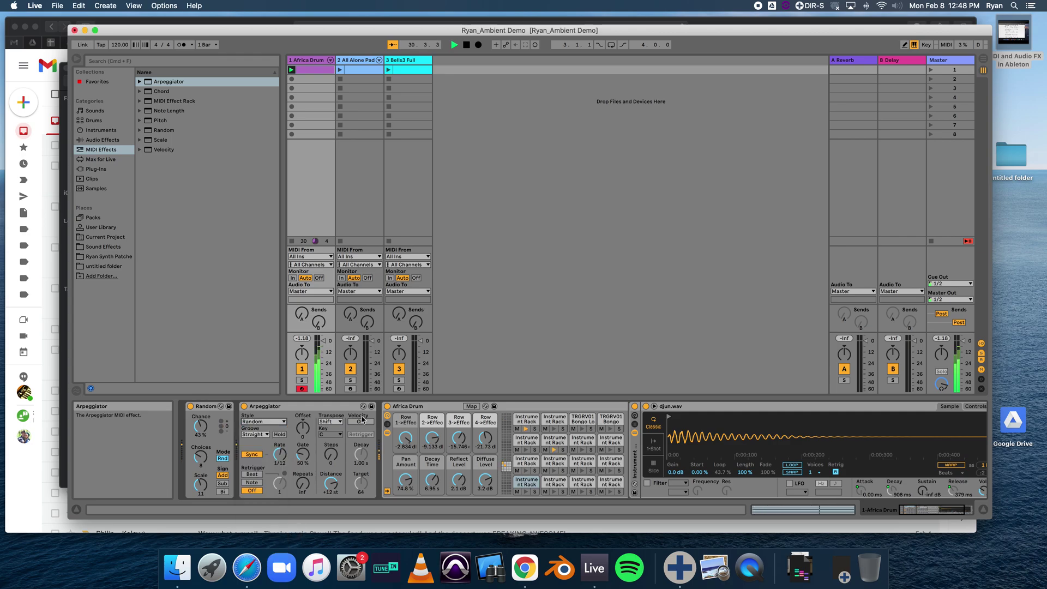
- Adjust the Africa Drum Arpeggiator's transpose steps and give it a negative transpose distance
{"action": "mouse_move", "coordinate": [331, 454]}
{"action": "left_mouse_down"}
{"action": "mouse_move", "coordinate": [331, 444]}
{"action": "mouse_move", "coordinate": [331, 458]}
{"action": "left_mouse_up"}
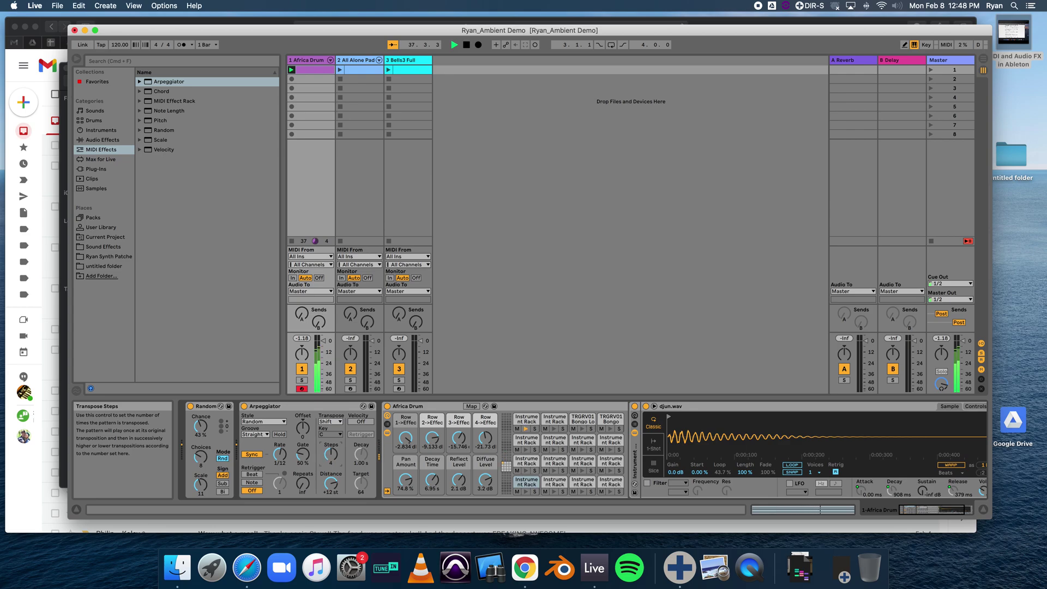
{"action": "mouse_move", "coordinate": [330, 467]}
{"action": "left_mouse_down"}
{"action": "mouse_move", "coordinate": [329, 483]}
{"action": "mouse_move", "coordinate": [330, 448]}
{"action": "left_mouse_up"}
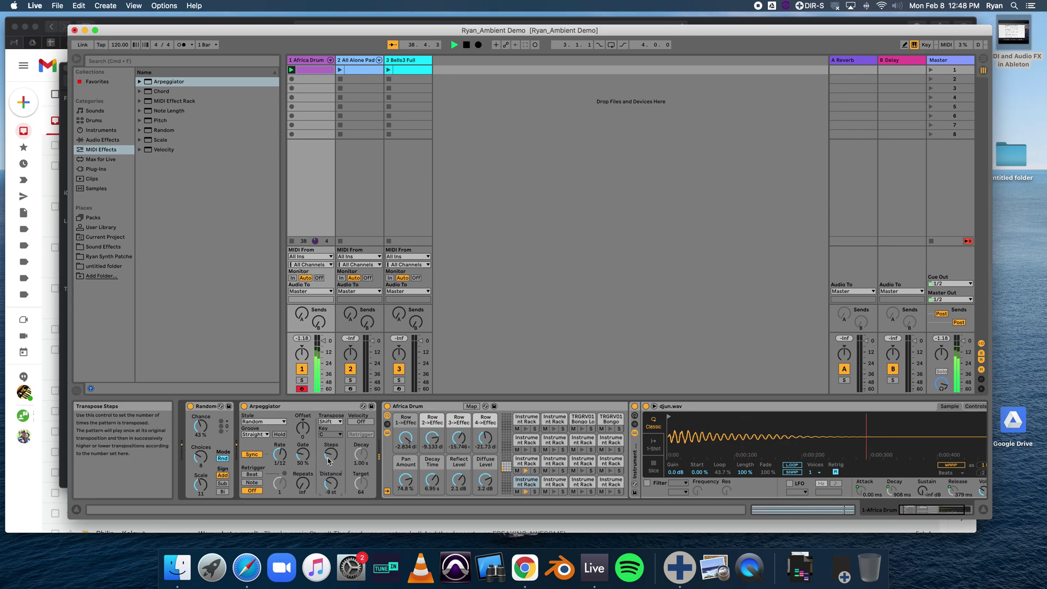
- Add an Arpeggiator followed by a Chord MIDI effect to the All Alone Pad track
{"action": "left_click", "coordinate": [357, 61]}
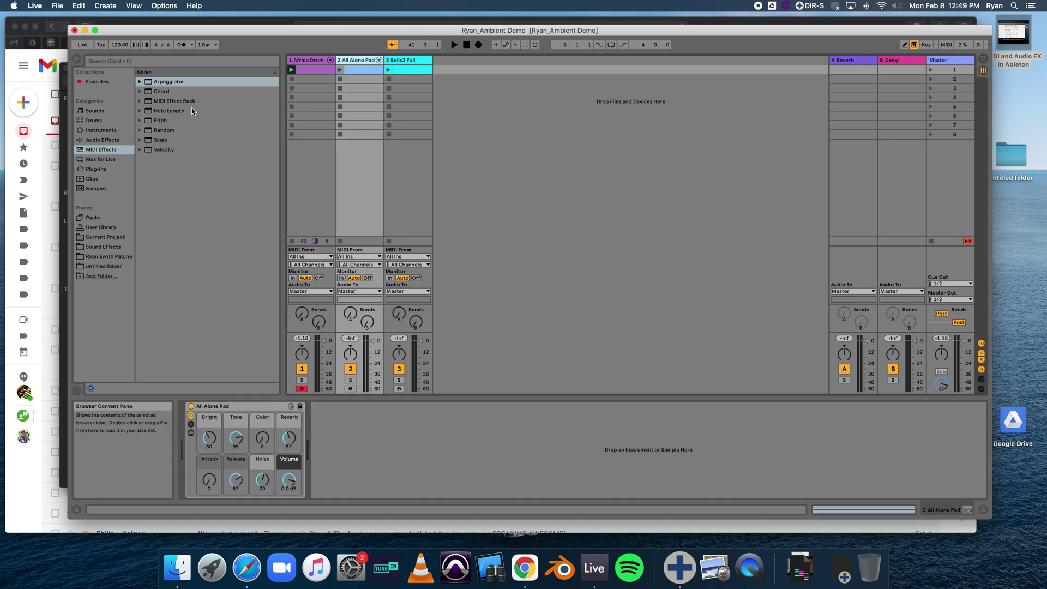
{"action": "left_click_drag", "start_coordinate": [169, 82], "coordinate": [363, 170]}
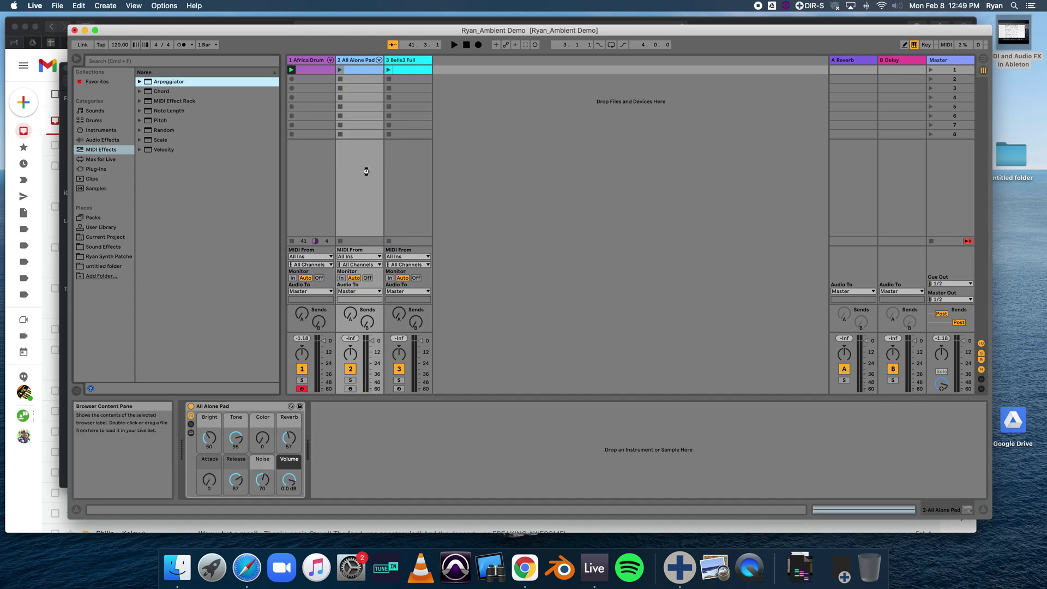
{"action": "left_click_drag", "start_coordinate": [161, 92], "coordinate": [371, 163]}
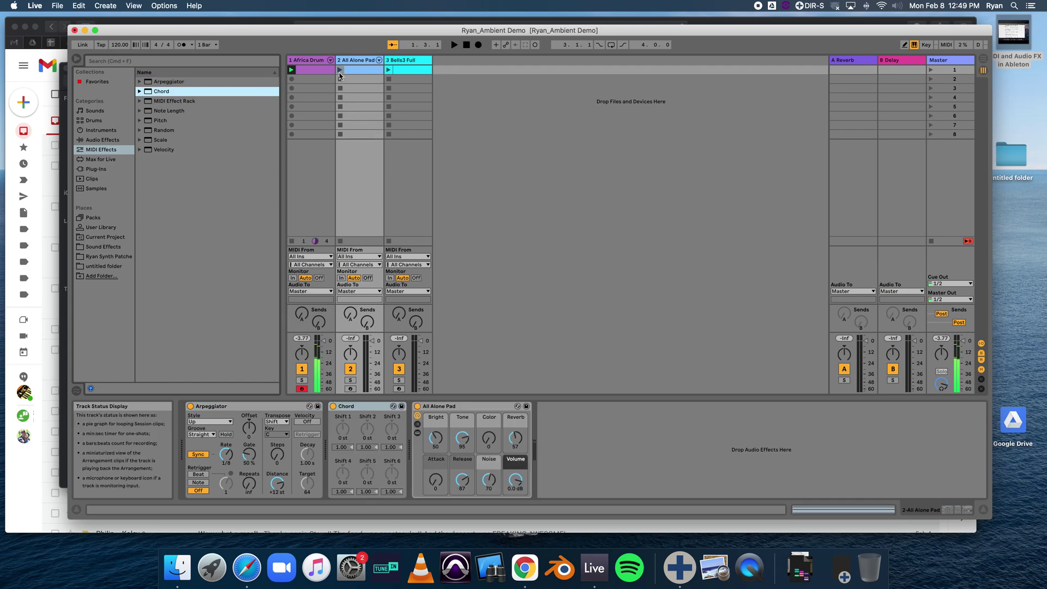
- Launch the All Alone Pad and Bells3 Full clips to hear all three tracks together, and stop playback
{"action": "left_click", "coordinate": [341, 70]}
{"action": "left_click", "coordinate": [388, 70]}
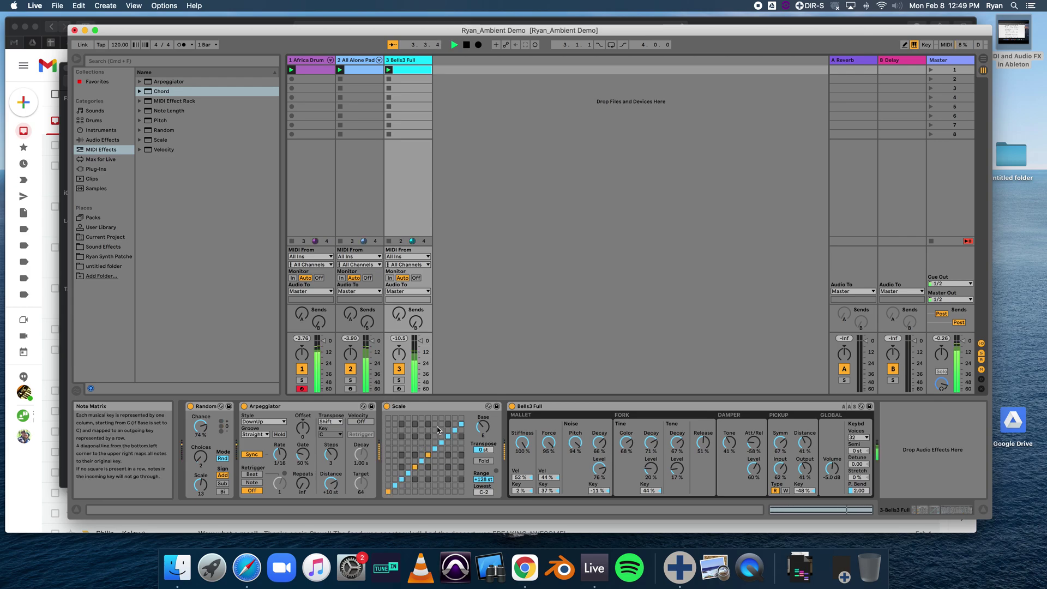
{"action": "key", "text": "space"}
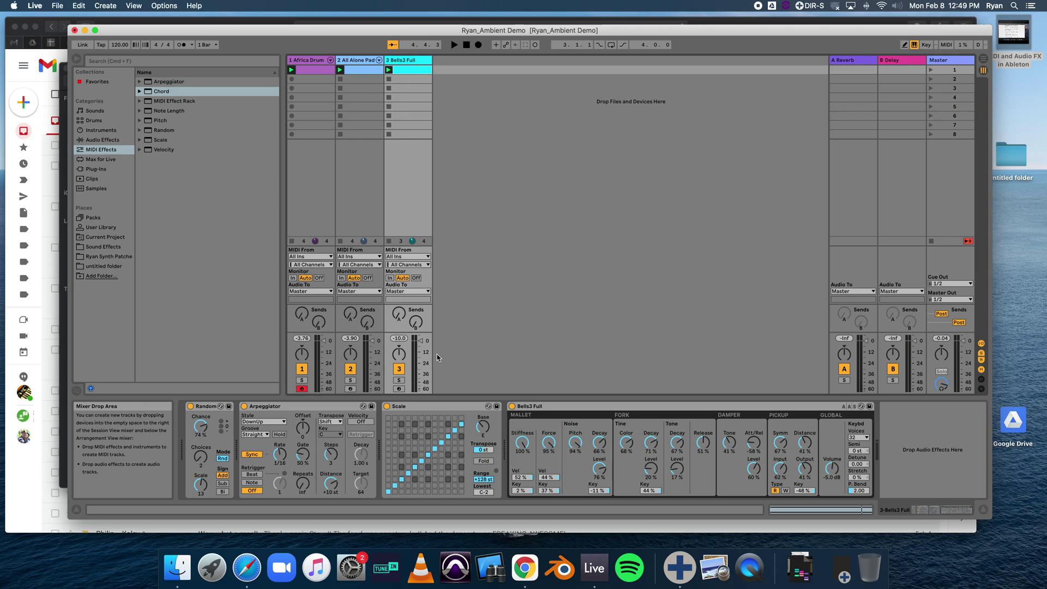
- Lower both notes in the Africa Drum clip by one semitone, to G#1 and B1
{"action": "double_click", "coordinate": [310, 70]}
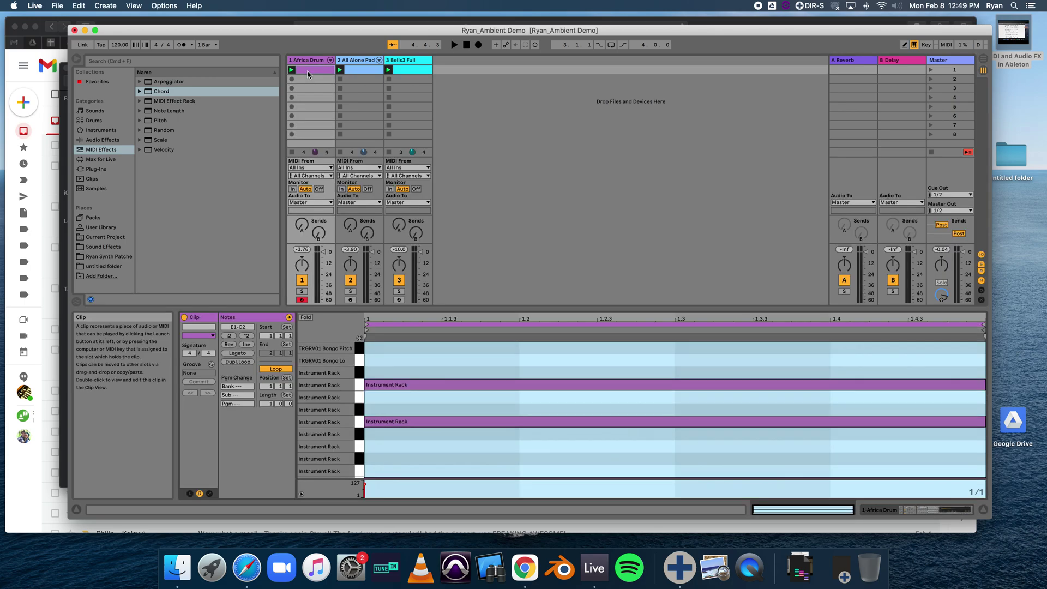
{"action": "left_click_drag", "start_coordinate": [411, 421], "coordinate": [414, 434]}
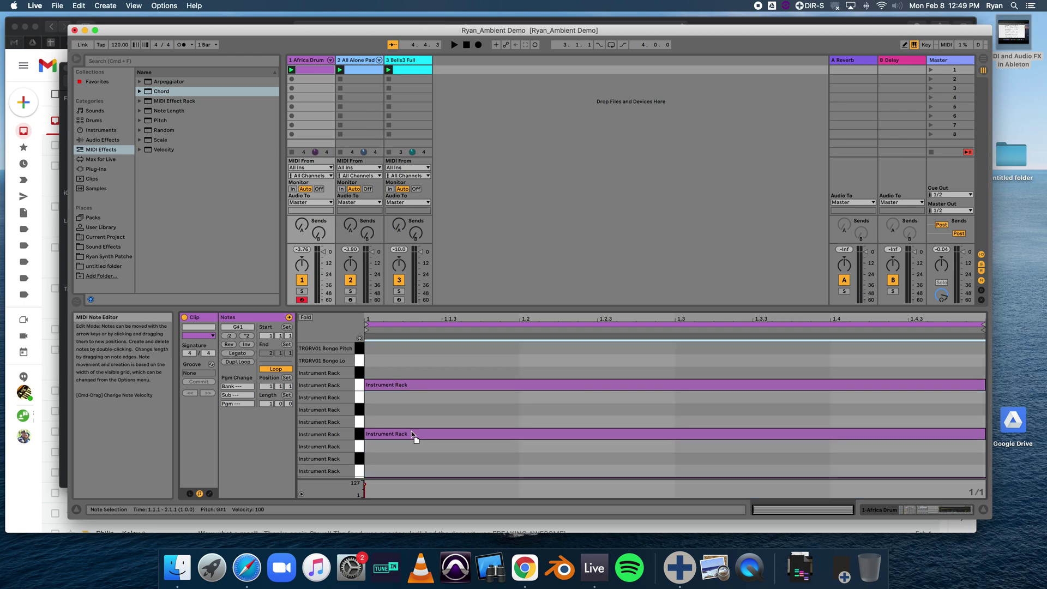
{"action": "left_click_drag", "start_coordinate": [436, 381], "coordinate": [438, 396]}
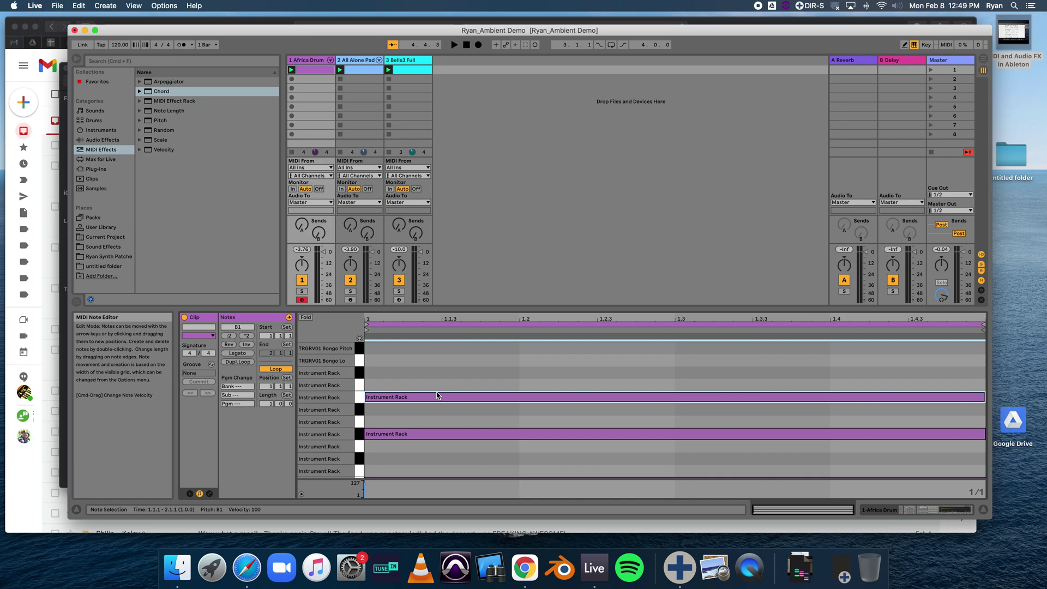
- Select the All Alone Pad track's clip
{"action": "left_click", "coordinate": [365, 71]}
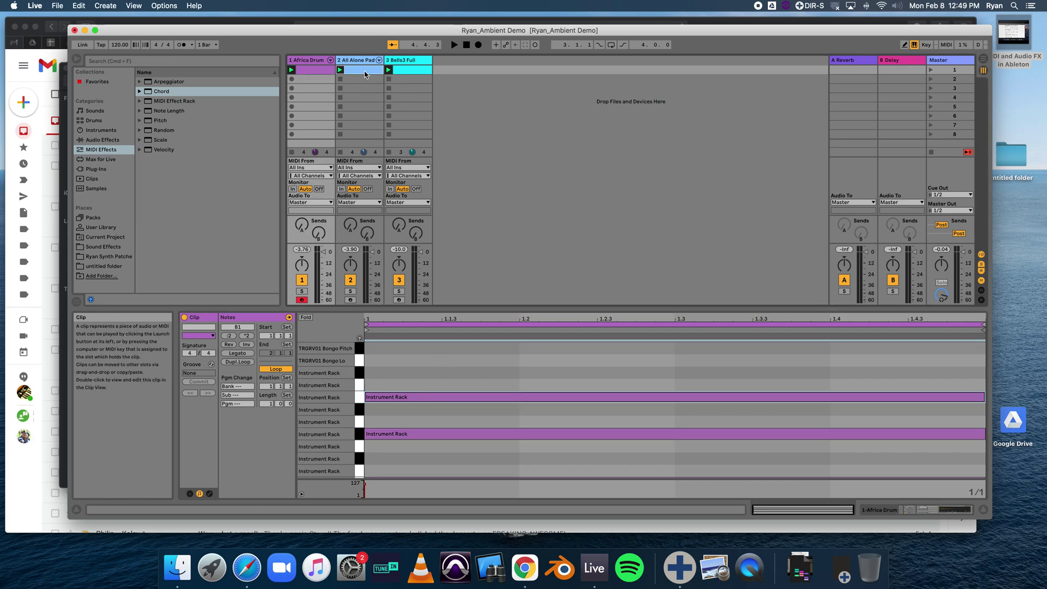